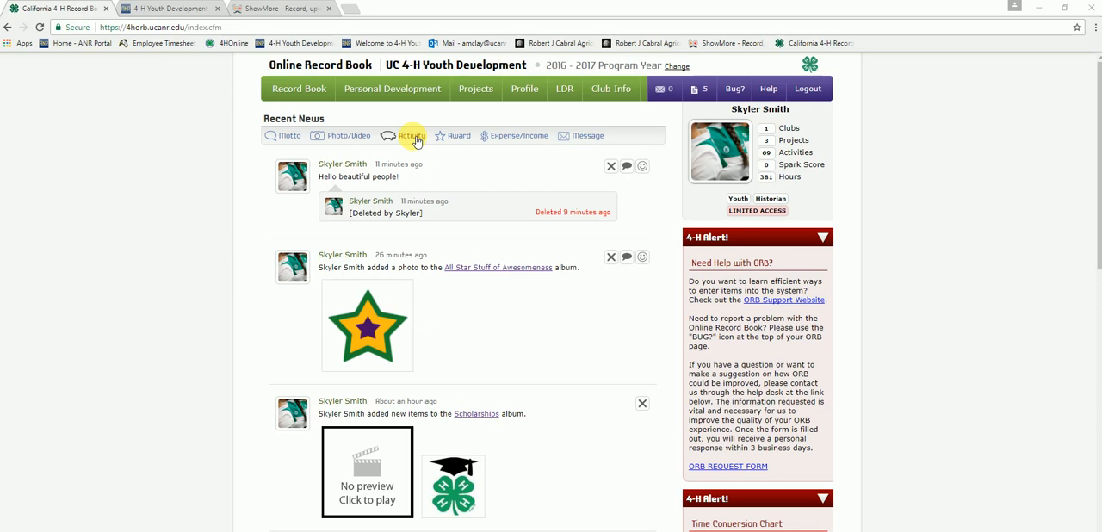
Step: Start a new activity entry from the home page and set its event type to Club Meeting
{"action": "left_click", "coordinate": [413, 137]}
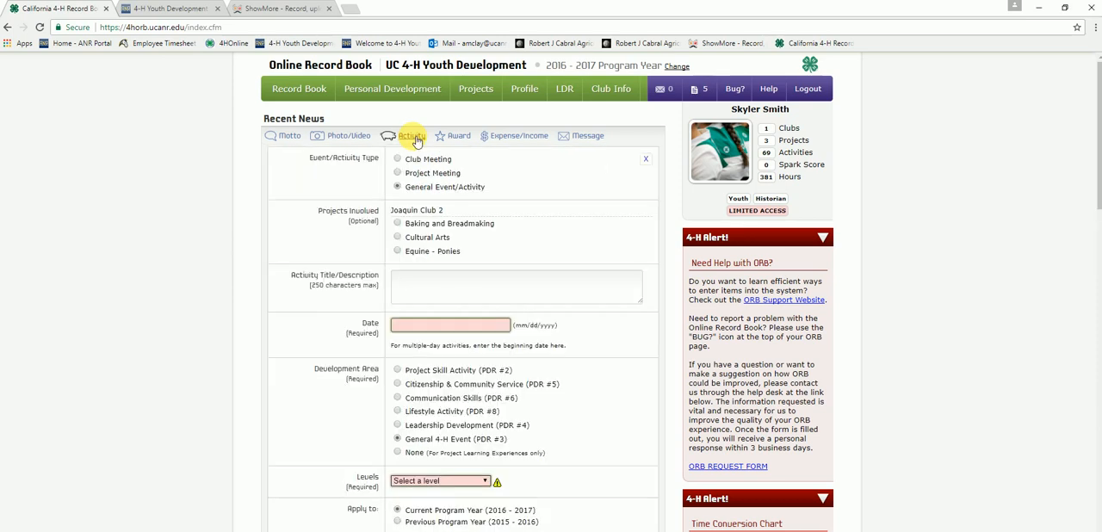
{"action": "left_click", "coordinate": [397, 186]}
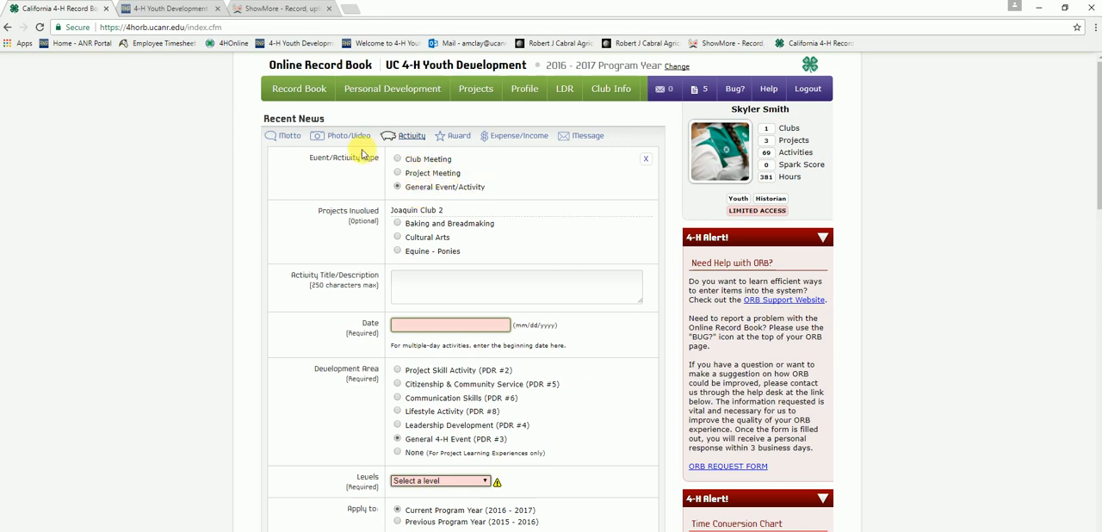
{"action": "left_click", "coordinate": [397, 158]}
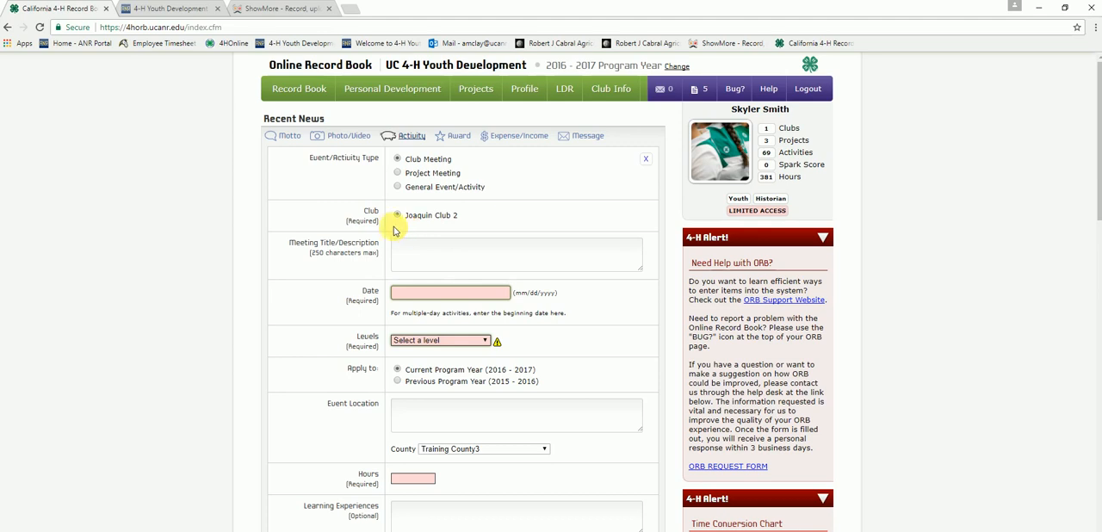
Step: Enter "May community club meeting" as the meeting title/description
{"action": "left_click", "coordinate": [409, 251]}
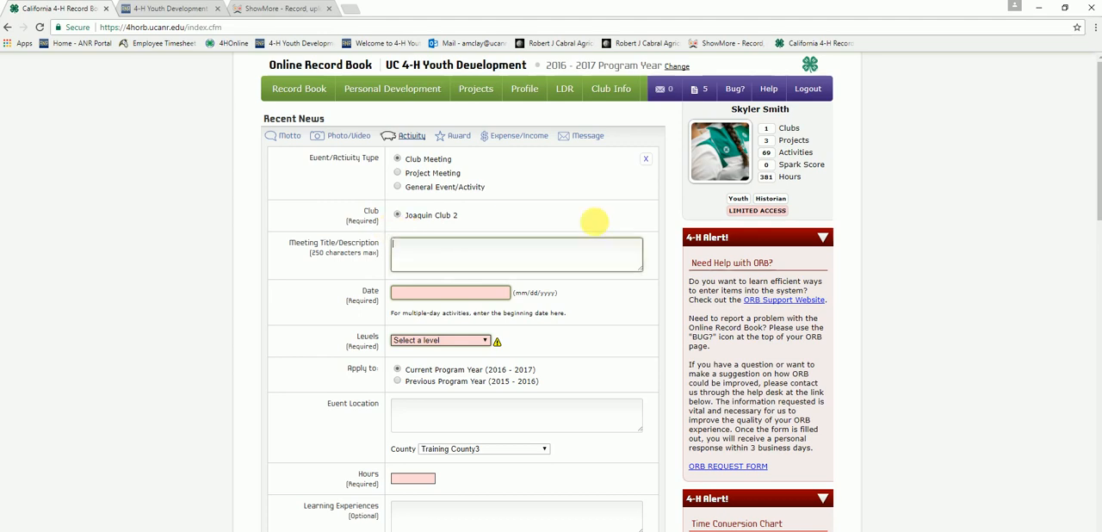
{"action": "type", "text": "Ma"}
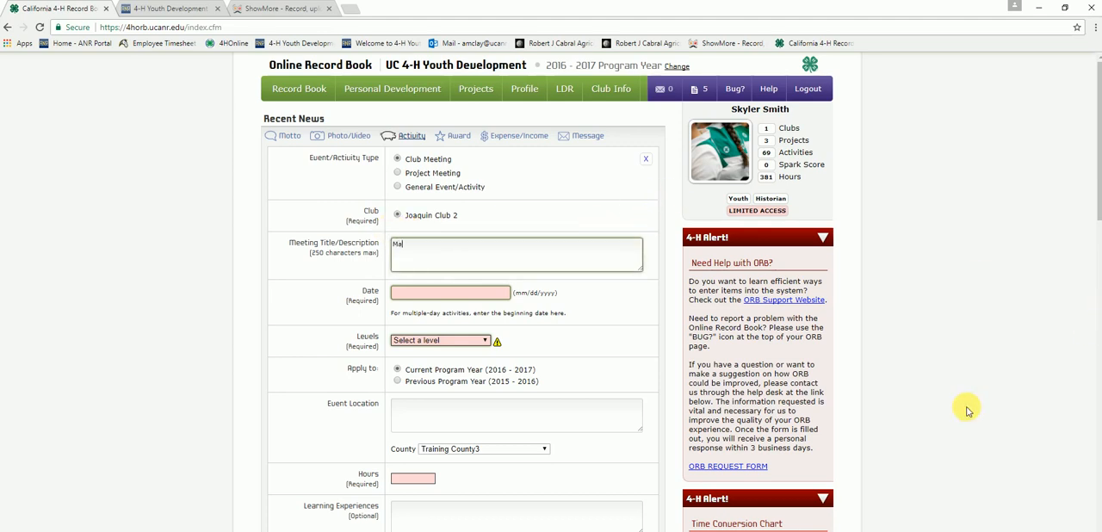
{"action": "type", "text": "y community club meeting"}
Step: Set the club meeting's date to 05/17/2017
{"action": "left_click", "coordinate": [497, 295]}
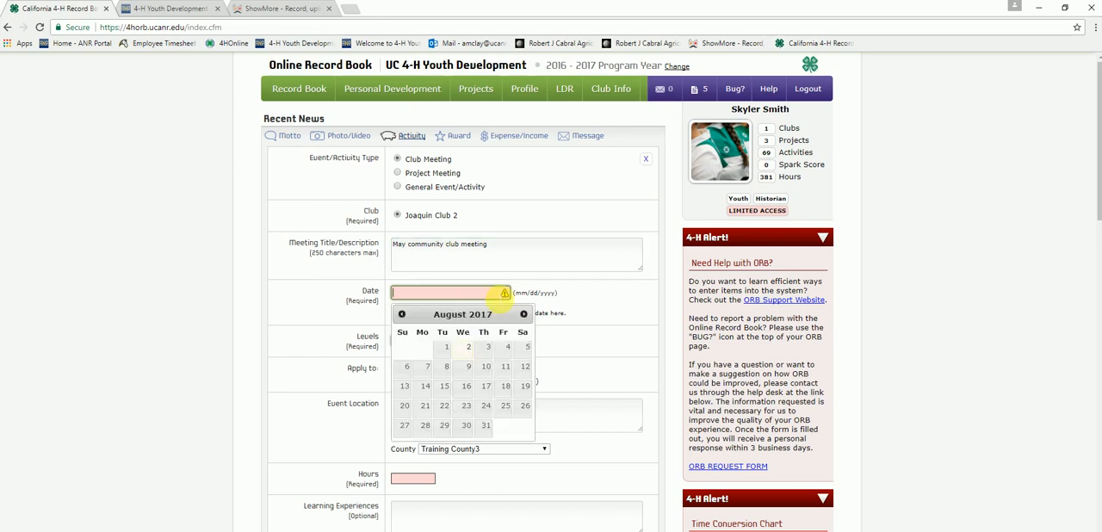
{"action": "left_click", "coordinate": [467, 397]}
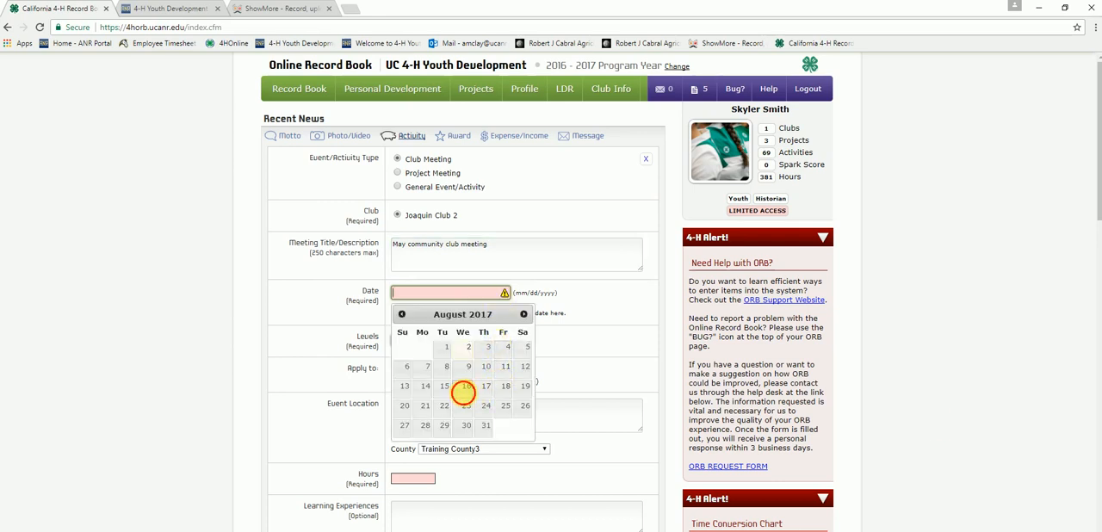
{"action": "left_click", "coordinate": [464, 300]}
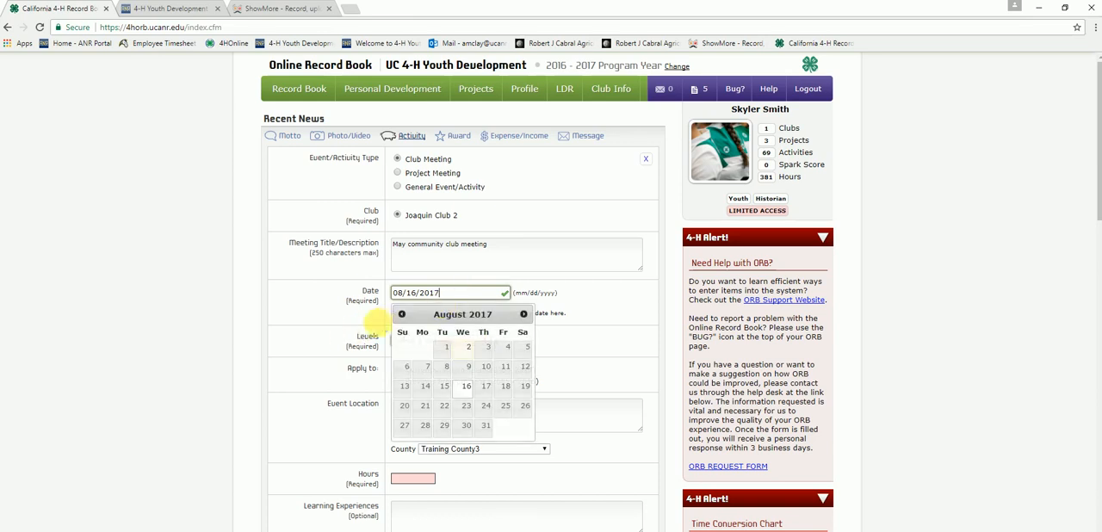
{"action": "left_click", "coordinate": [401, 315]}
{"action": "left_click", "coordinate": [401, 315]}
{"action": "left_click", "coordinate": [401, 315]}
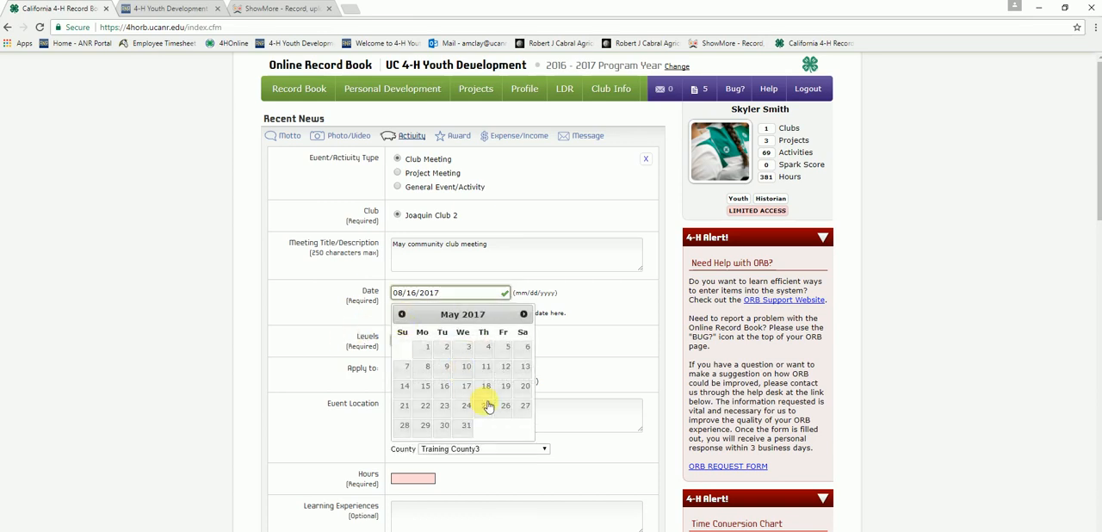
{"action": "left_click", "coordinate": [465, 386]}
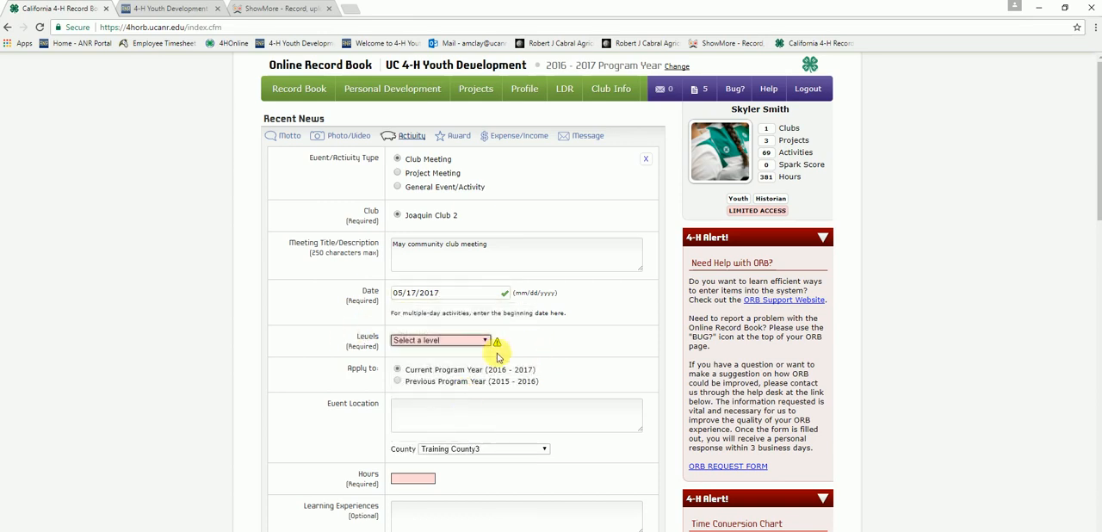
Step: Set the club meeting's level to 4-H Club/Unit/Project
{"action": "left_click", "coordinate": [483, 343]}
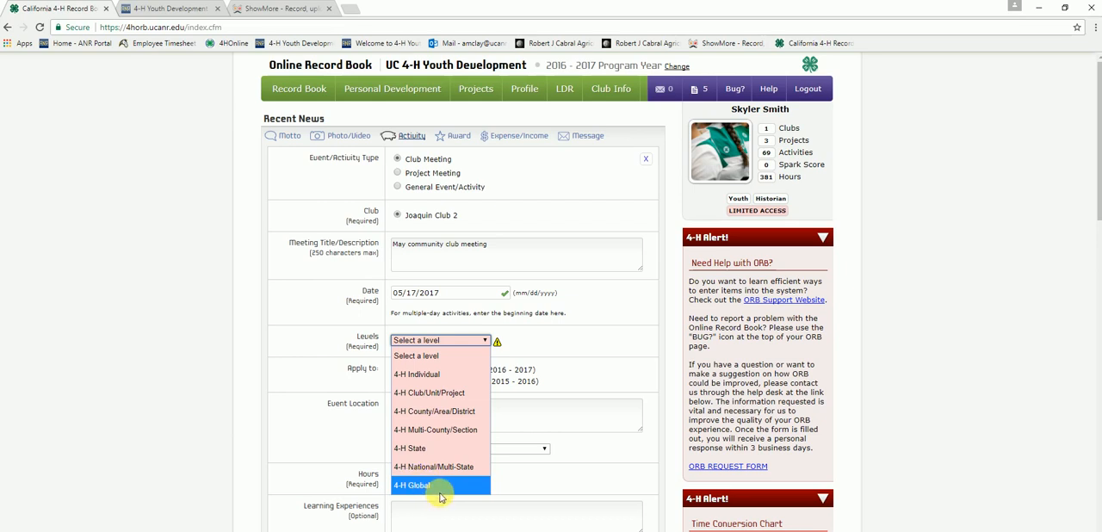
{"action": "left_click", "coordinate": [460, 397]}
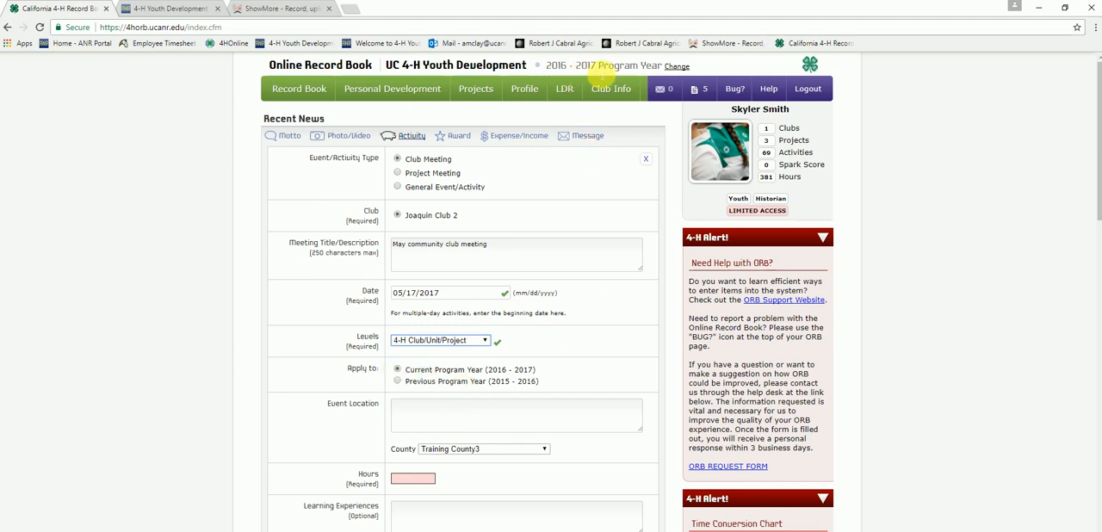
{"action": "left_click", "coordinate": [611, 89]}
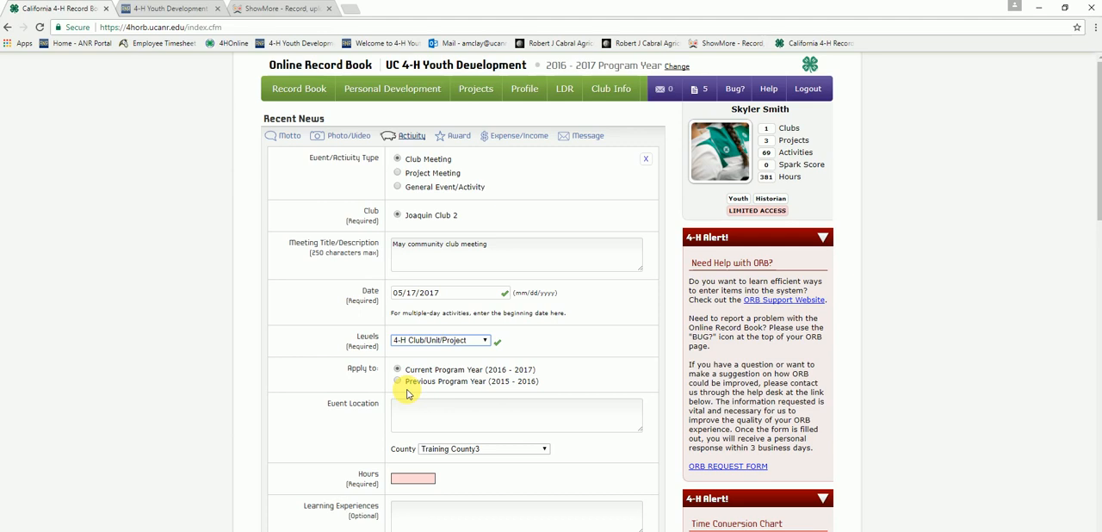
Step: Enter "County 4-H Office" as the event location and choose Training County3 as the county
{"action": "left_click", "coordinate": [424, 422]}
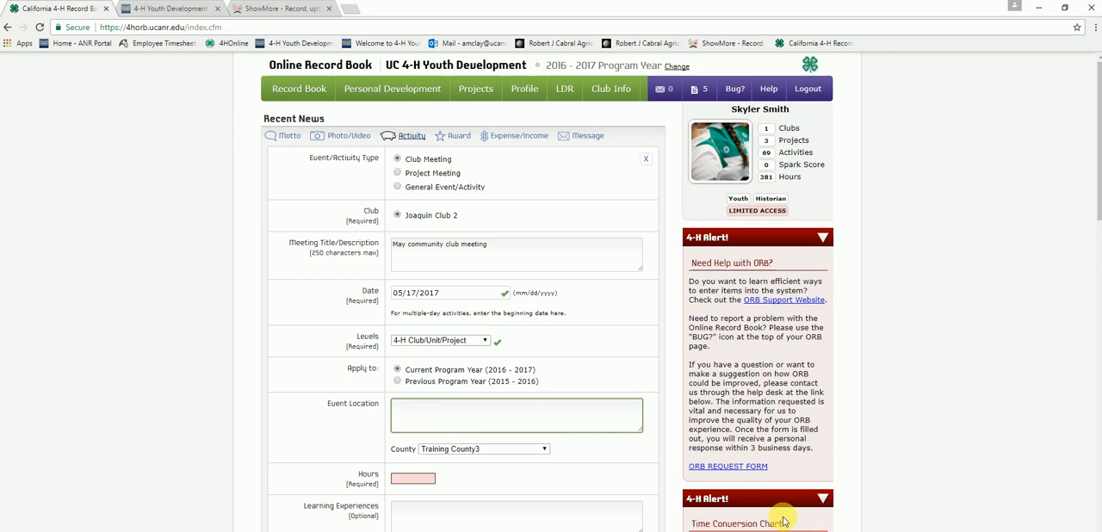
{"action": "type", "text": "County 4-H Office"}
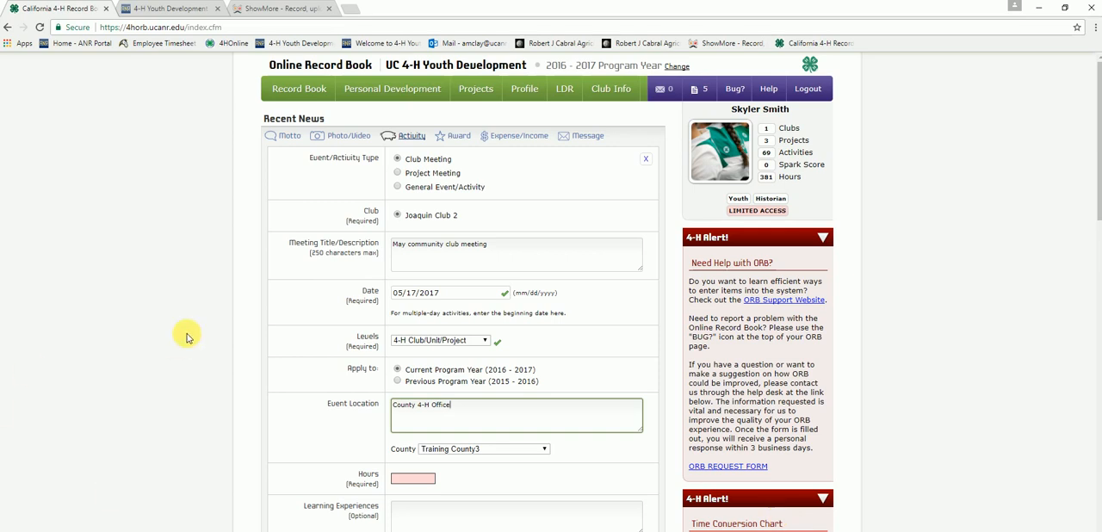
{"action": "left_click", "coordinate": [544, 449]}
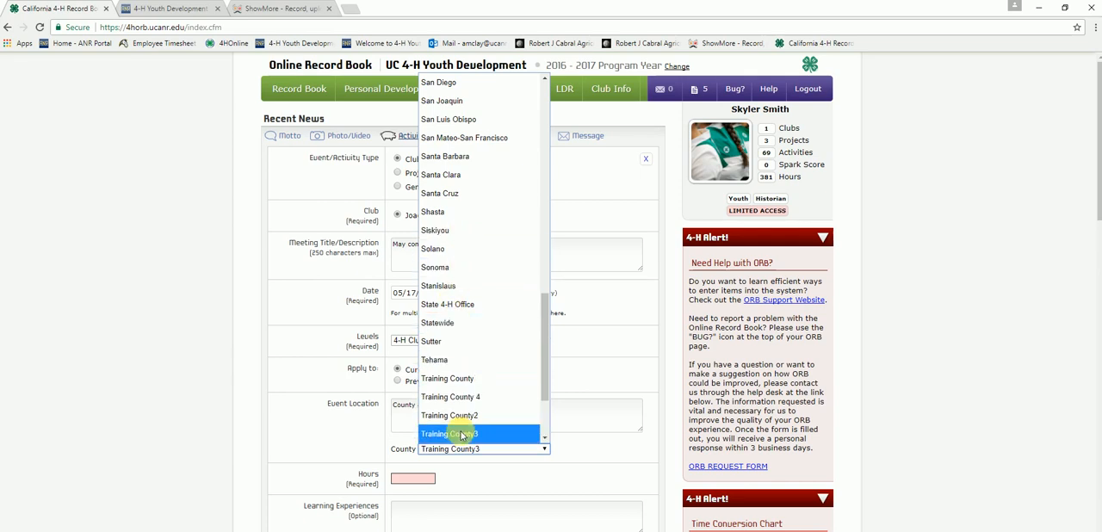
{"action": "left_click", "coordinate": [461, 433]}
Step: Set the club meeting's hours to 1.5
{"action": "scroll", "coordinate": [538, 472], "scroll_direction": "down", "scroll_amount": 3}
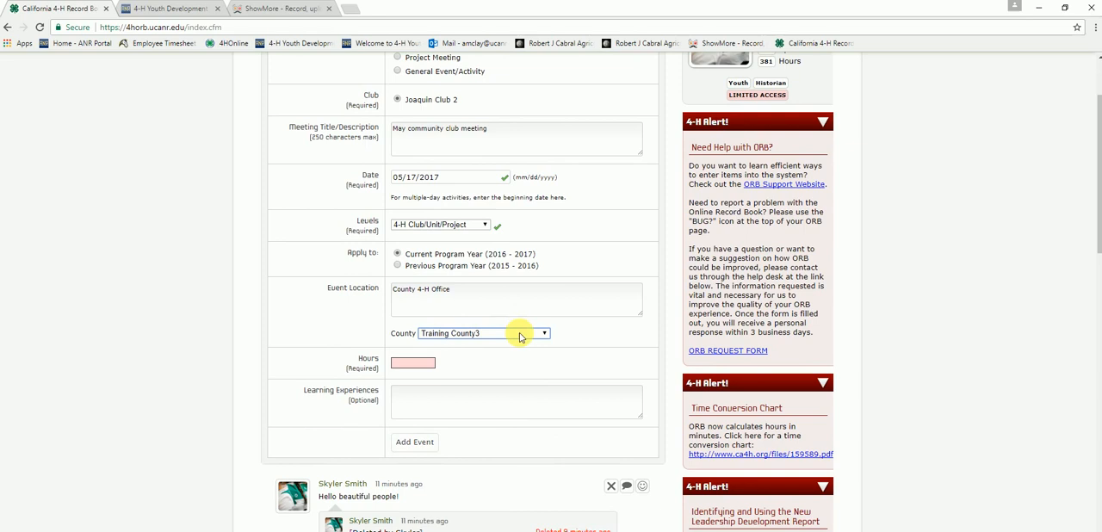
{"action": "left_click", "coordinate": [424, 362]}
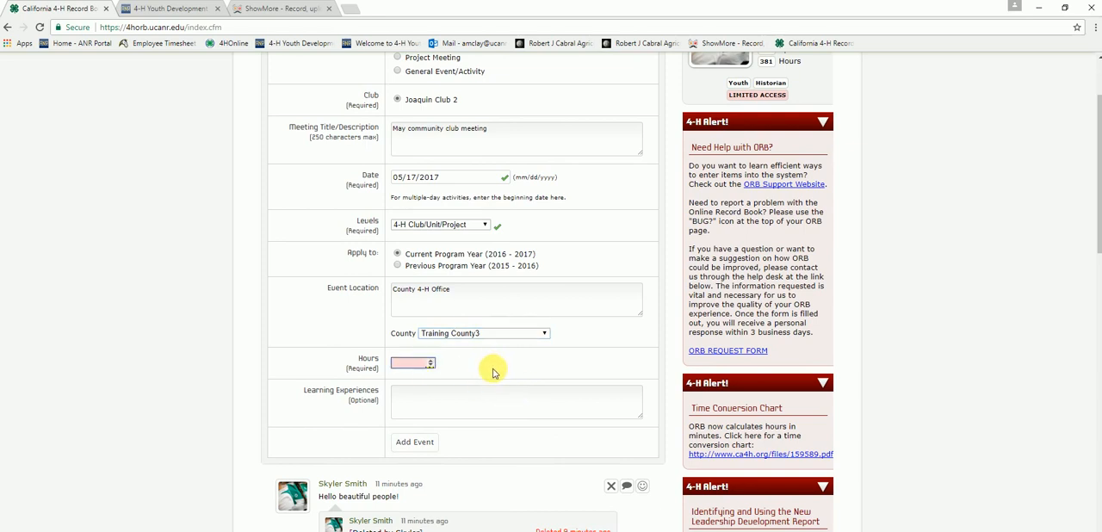
{"action": "type", "text": "1.5"}
{"action": "left_click", "coordinate": [493, 372]}
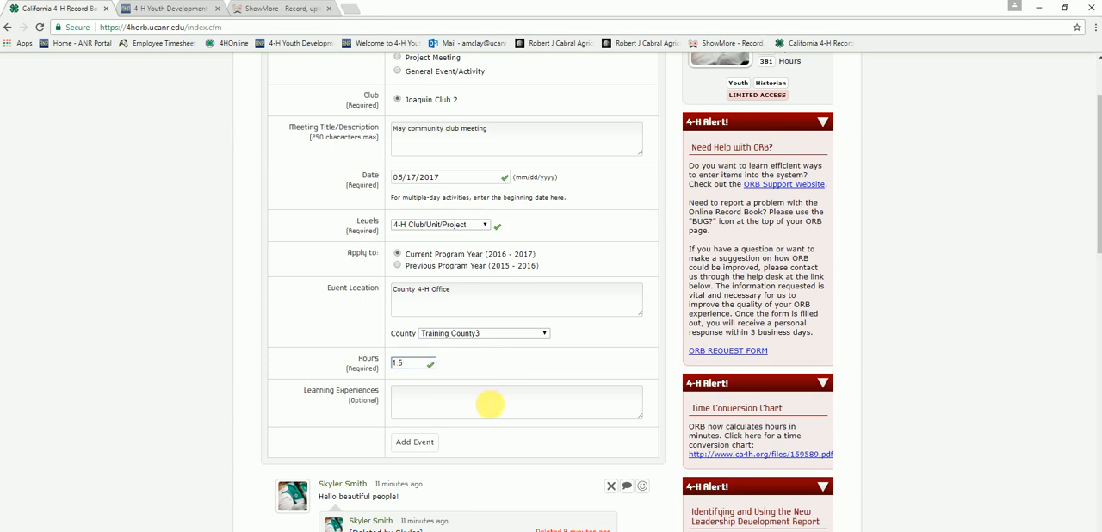
Step: Enter "We had business." as the learning experience and add the club meeting event
{"action": "left_click", "coordinate": [489, 404]}
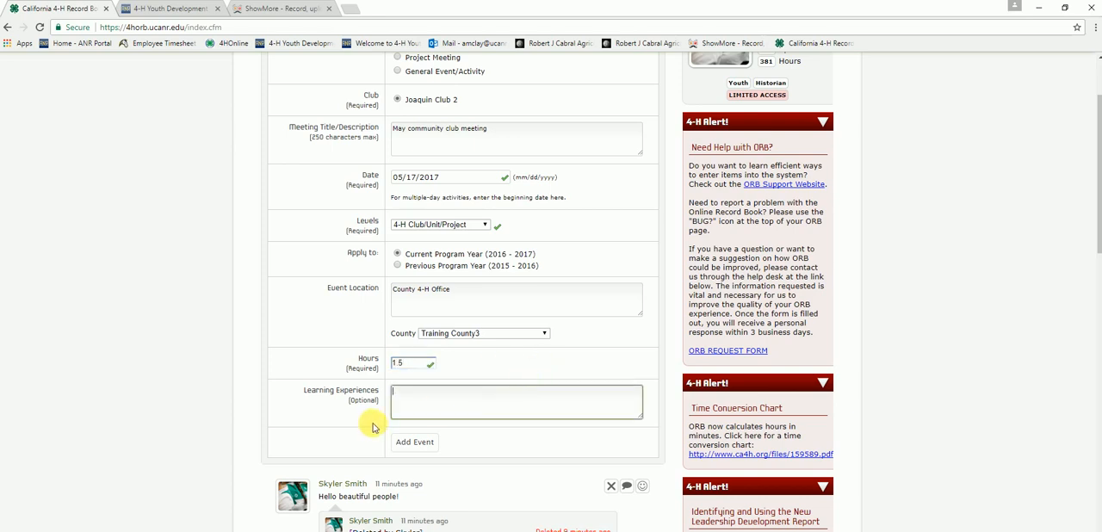
{"action": "scroll", "coordinate": [290, 427], "scroll_direction": "up", "scroll_amount": 1}
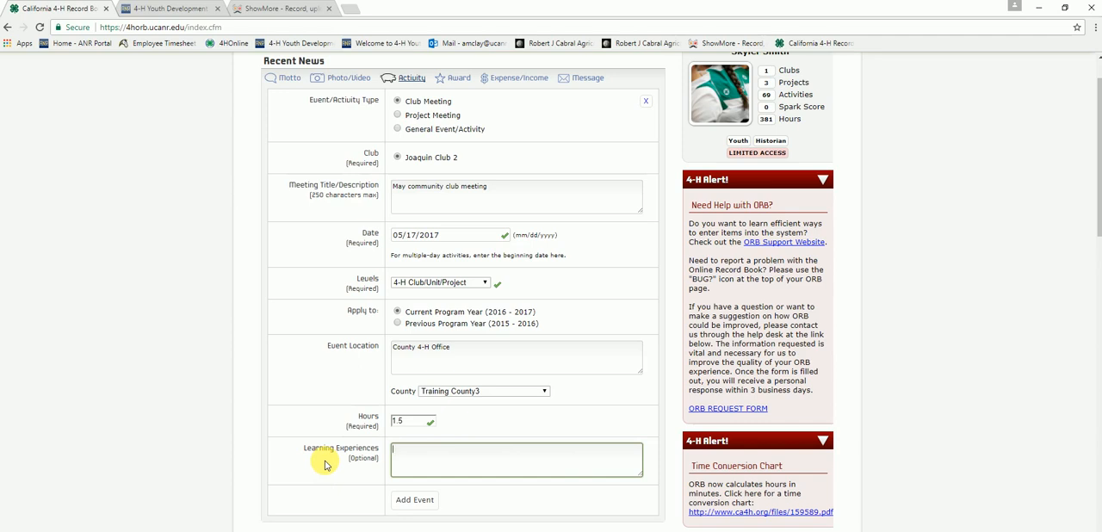
{"action": "type", "text": "e had business."}
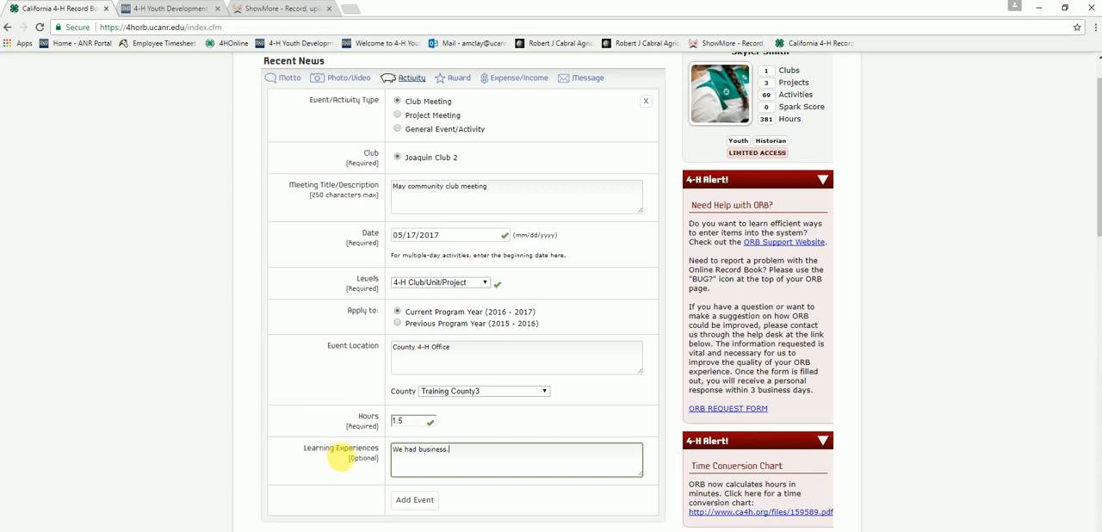
{"action": "scroll", "coordinate": [326, 466], "scroll_direction": "down", "scroll_amount": 1}
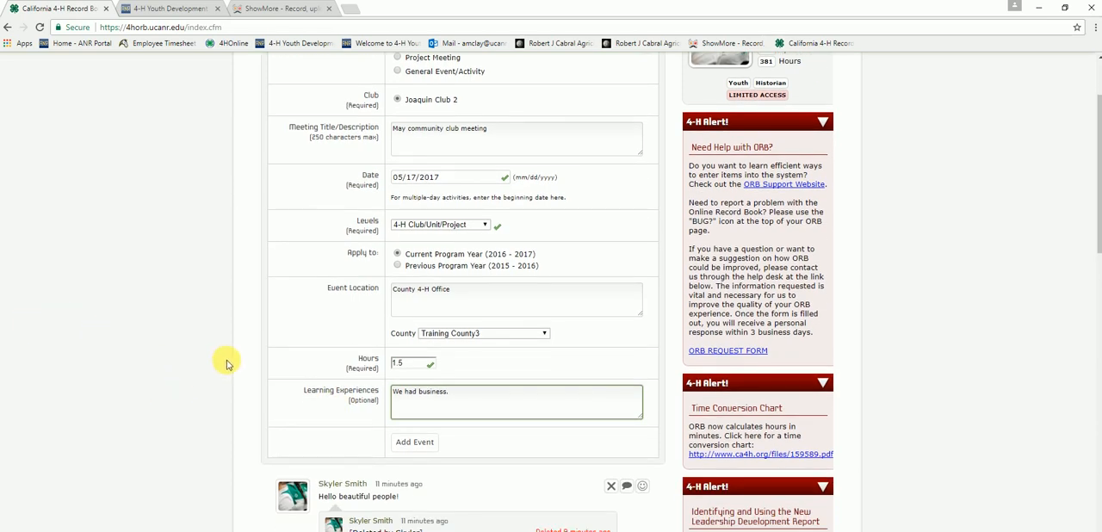
{"action": "left_click", "coordinate": [434, 449]}
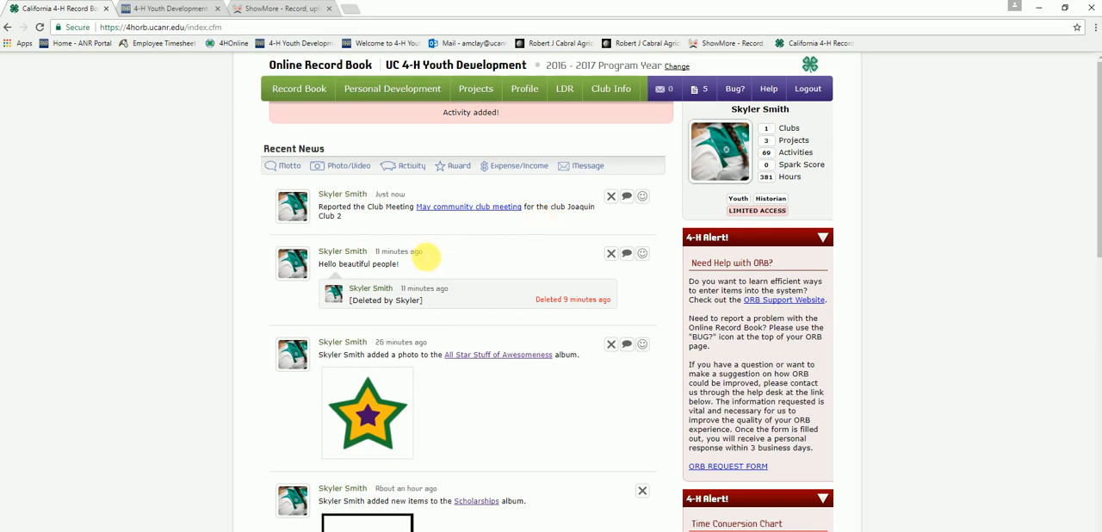
Step: Check the Club Meeting Record for the added May meeting and return to the home page
{"action": "left_click", "coordinate": [394, 89]}
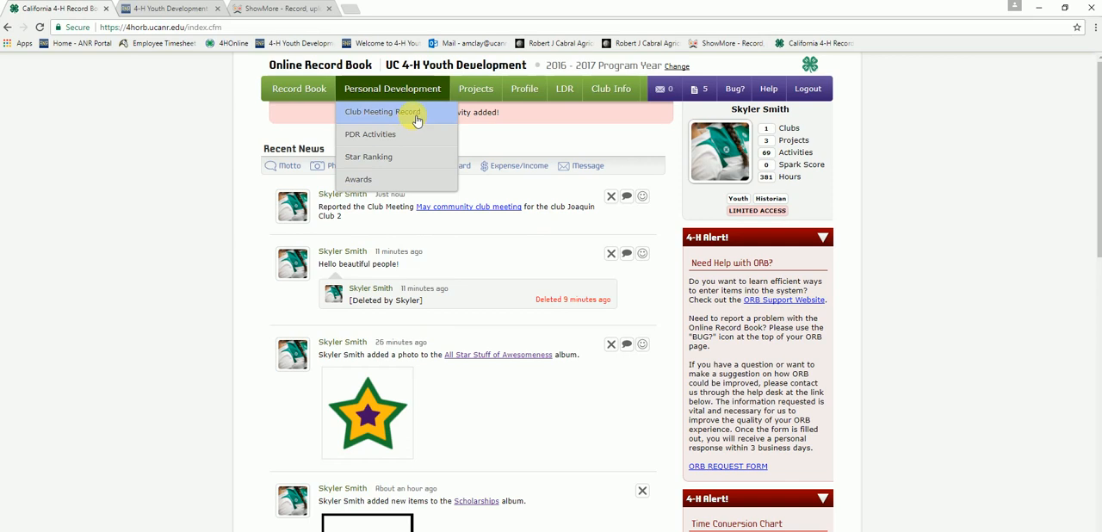
{"action": "left_click", "coordinate": [428, 112]}
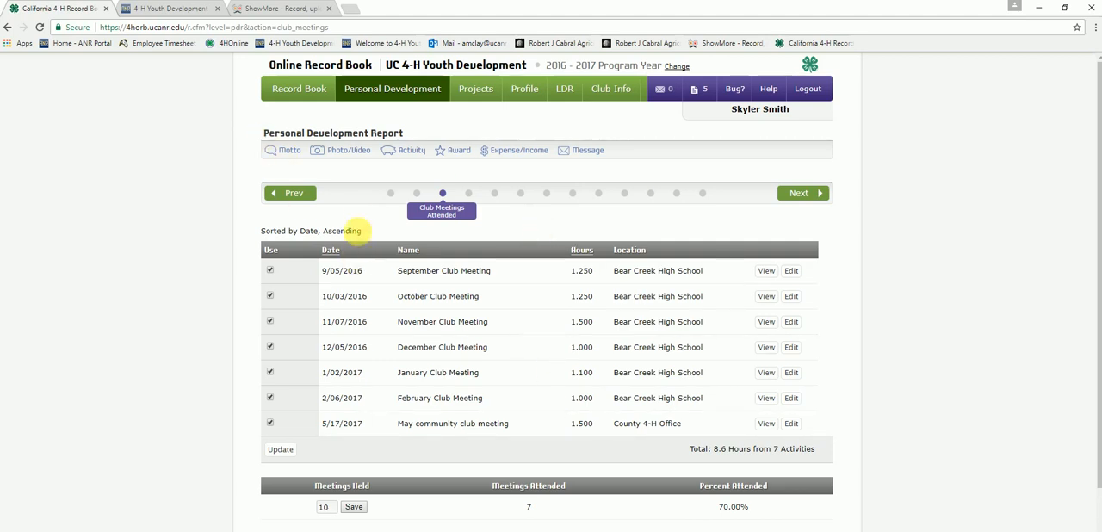
{"action": "left_click", "coordinate": [336, 70]}
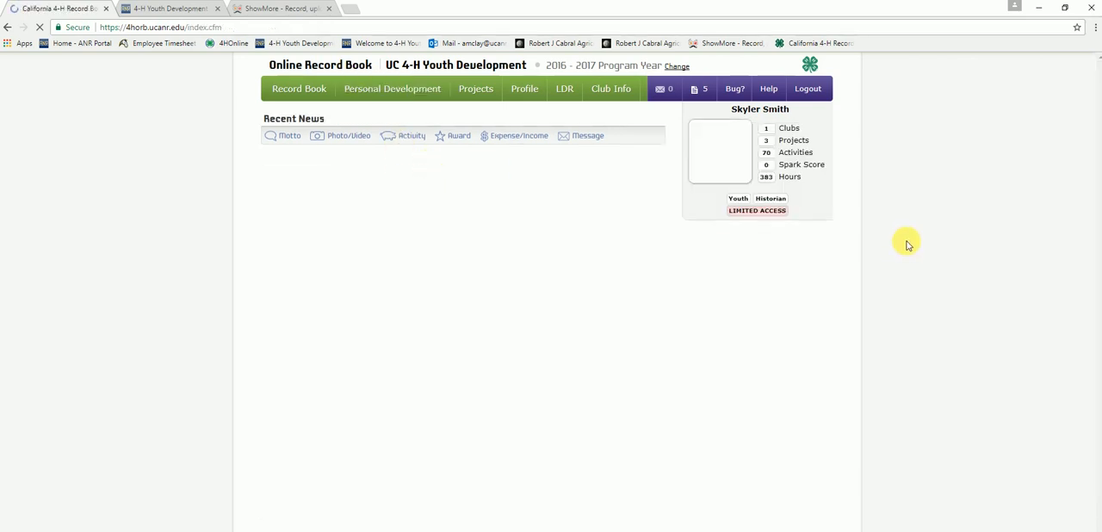
Step: Start another activity entry as a Project Meeting for the Cultural Arts project
{"action": "left_click", "coordinate": [410, 143]}
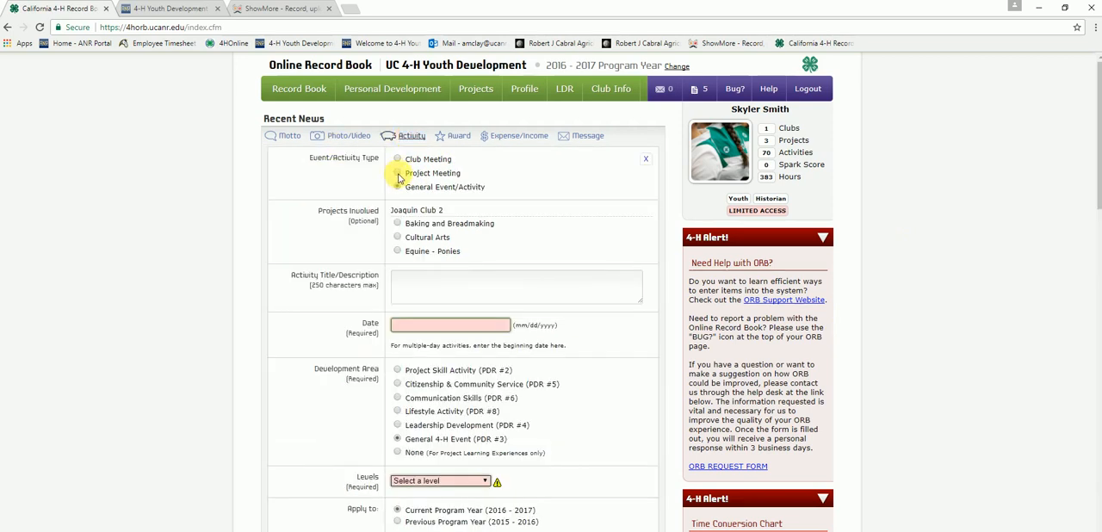
{"action": "left_click", "coordinate": [398, 174]}
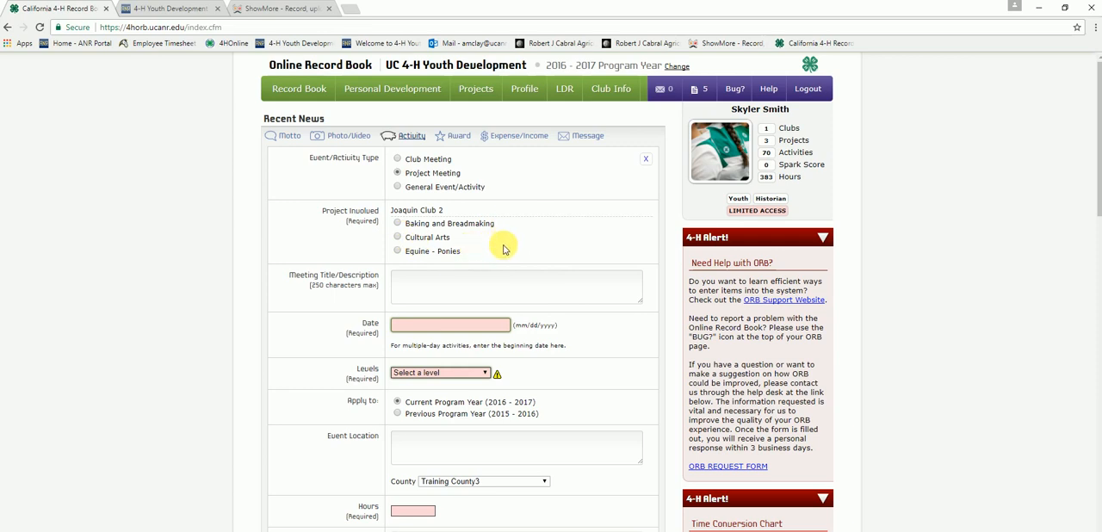
{"action": "left_click", "coordinate": [398, 237]}
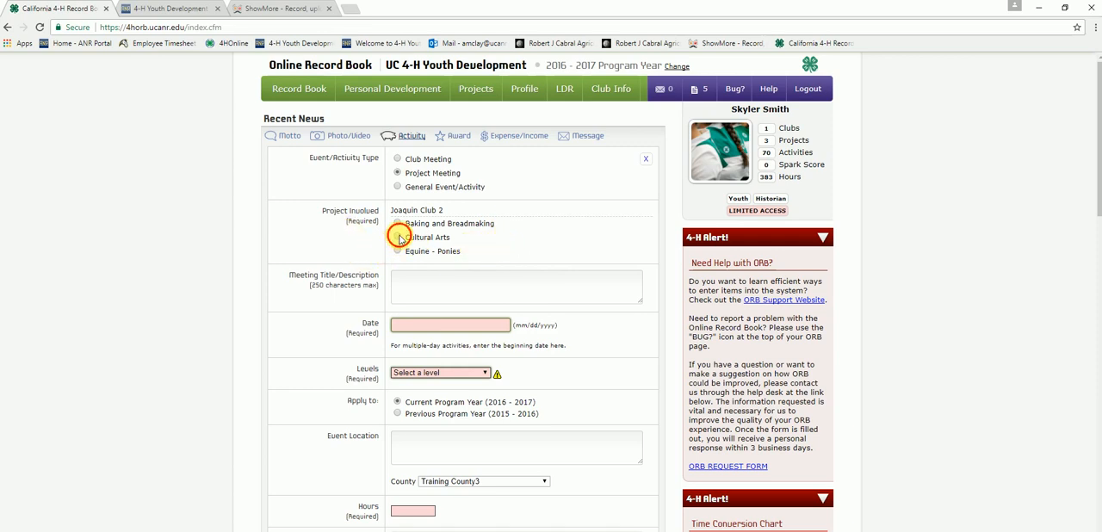
Step: Enter "May project meeting." as the project meeting's title/description
{"action": "scroll", "coordinate": [574, 222], "scroll_direction": "down", "scroll_amount": 2}
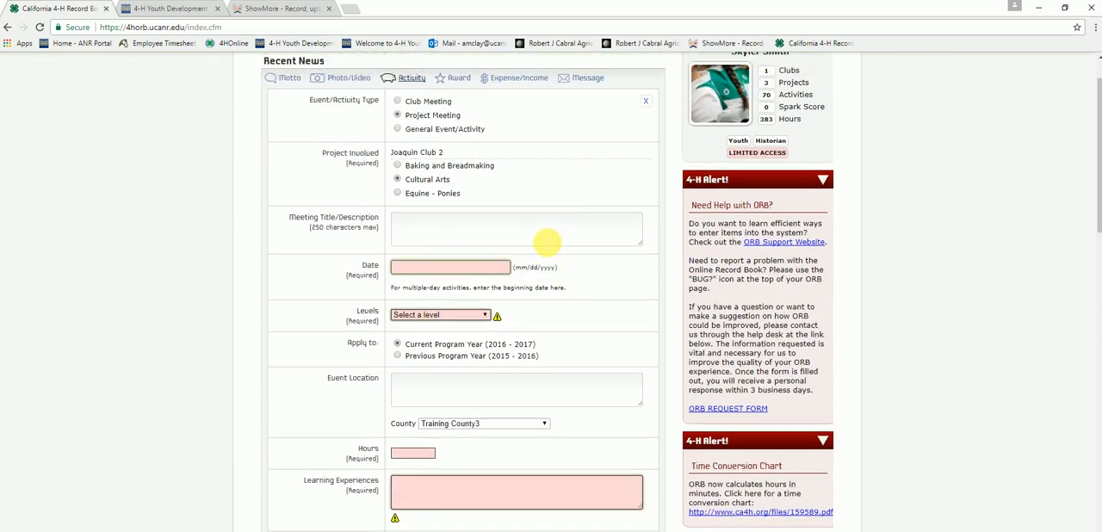
{"action": "left_click", "coordinate": [547, 242]}
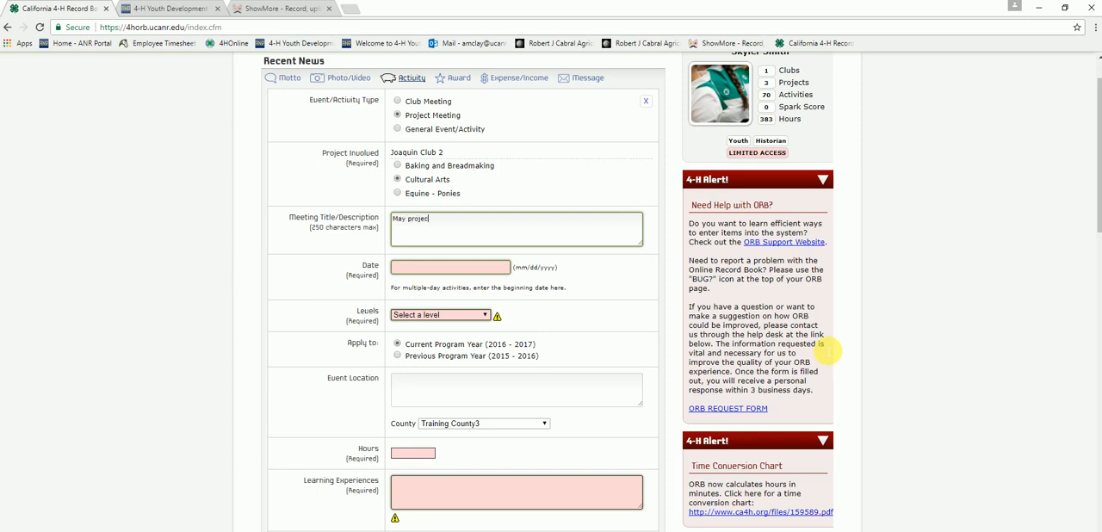
{"action": "type", "text": "meeting."}
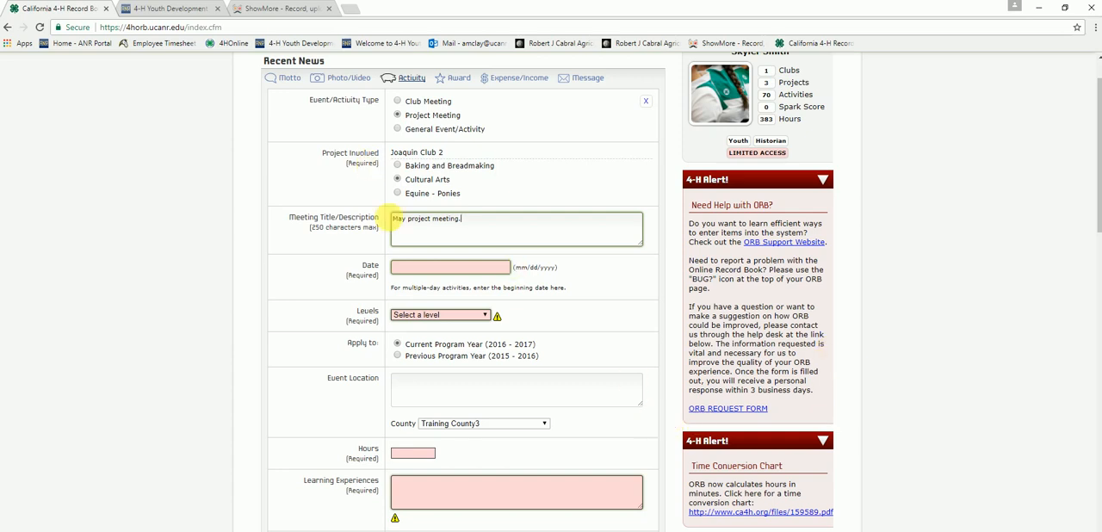
Step: Set the project meeting's date to 05/23/2017 and its level to 4-H Club/Unit/Project
{"action": "left_click", "coordinate": [422, 268]}
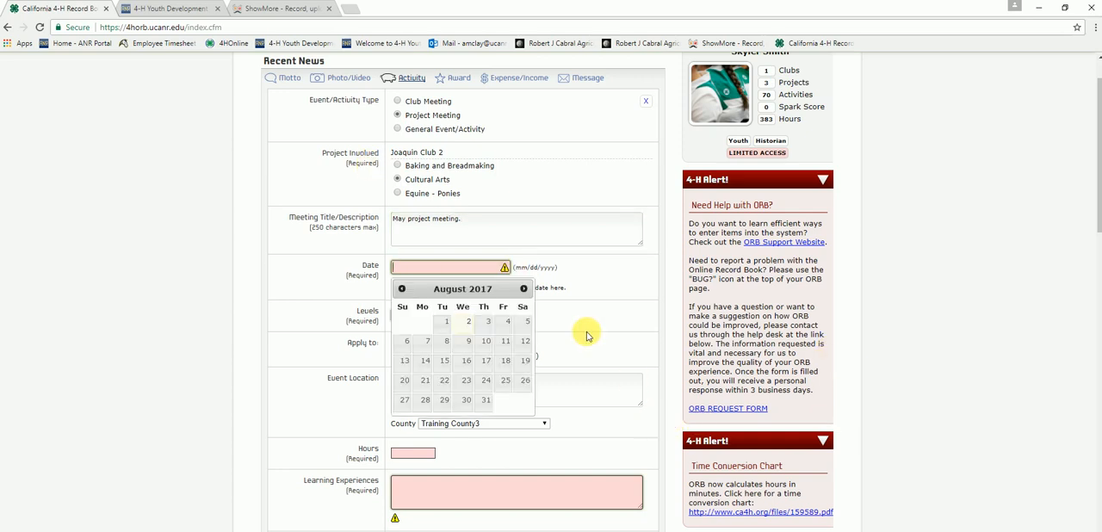
{"action": "left_click", "coordinate": [401, 289]}
{"action": "left_click", "coordinate": [401, 289]}
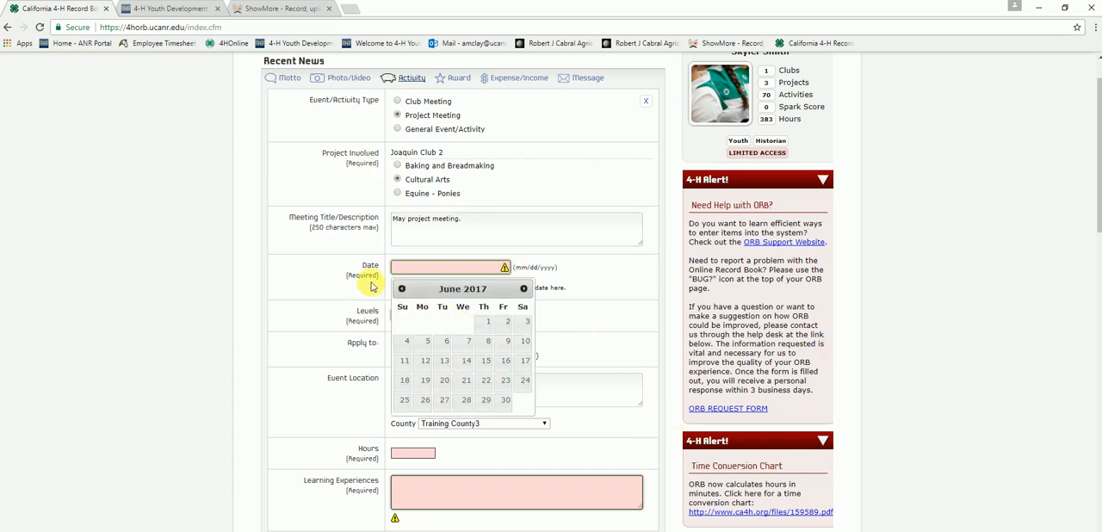
{"action": "left_click", "coordinate": [401, 289]}
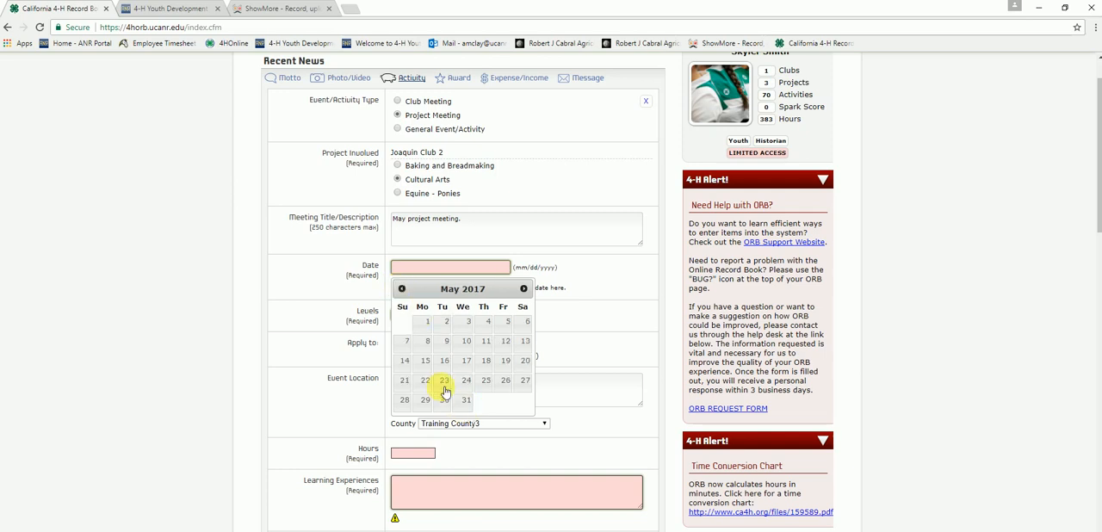
{"action": "left_click", "coordinate": [445, 390]}
{"action": "left_click", "coordinate": [435, 315]}
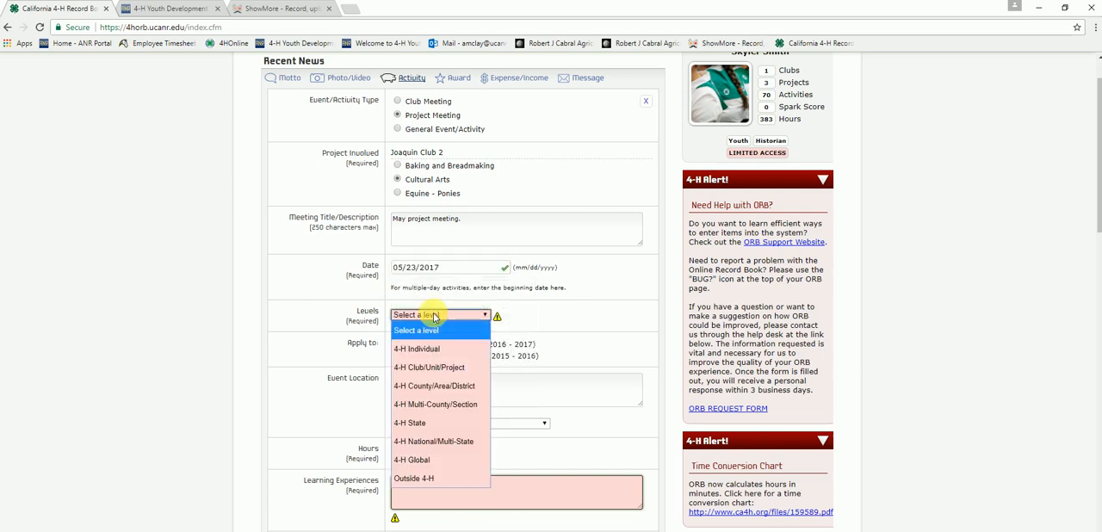
{"action": "left_click", "coordinate": [458, 372]}
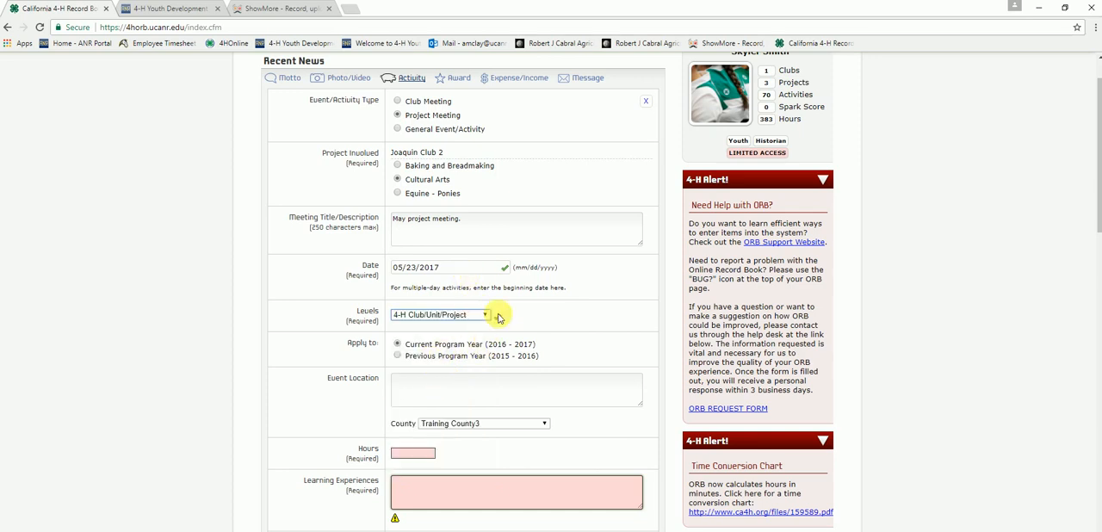
Step: Enter the meeting's street address and city as the event location and set the hours to 2
{"action": "left_click", "coordinate": [465, 400]}
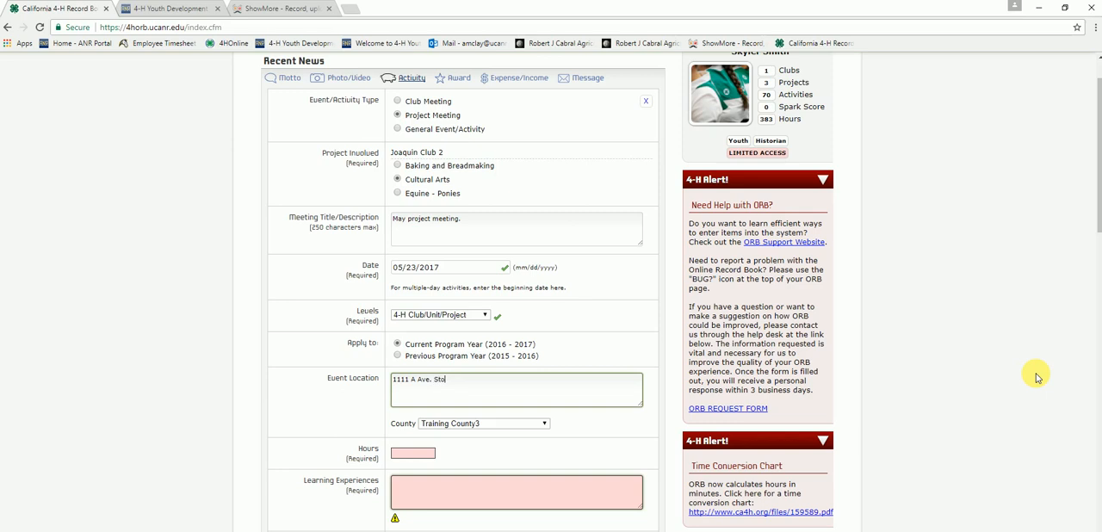
{"action": "type", "text": "ckton"}
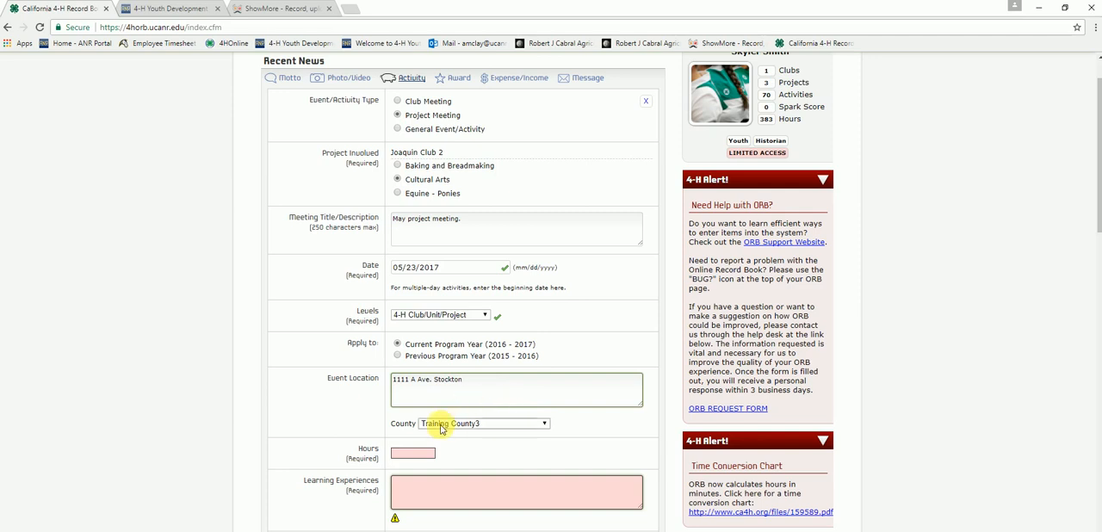
{"action": "scroll", "coordinate": [465, 456], "scroll_direction": "down", "scroll_amount": 1}
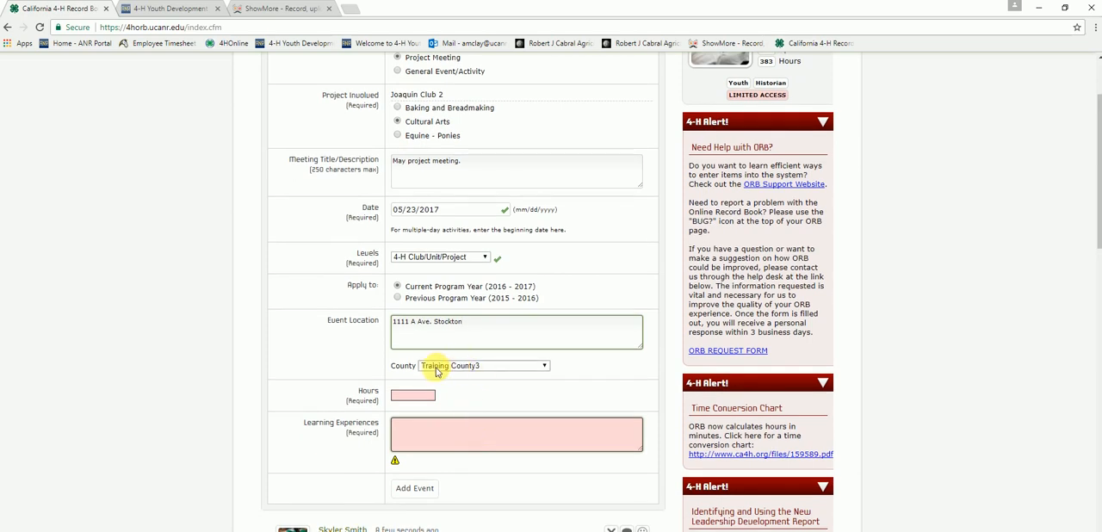
{"action": "left_click", "coordinate": [413, 395]}
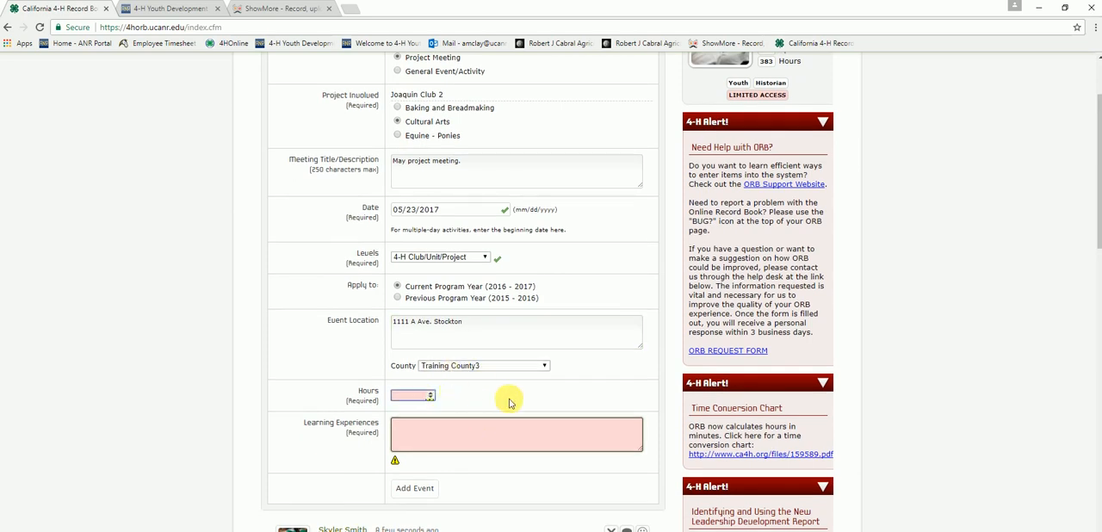
{"action": "type", "text": "2"}
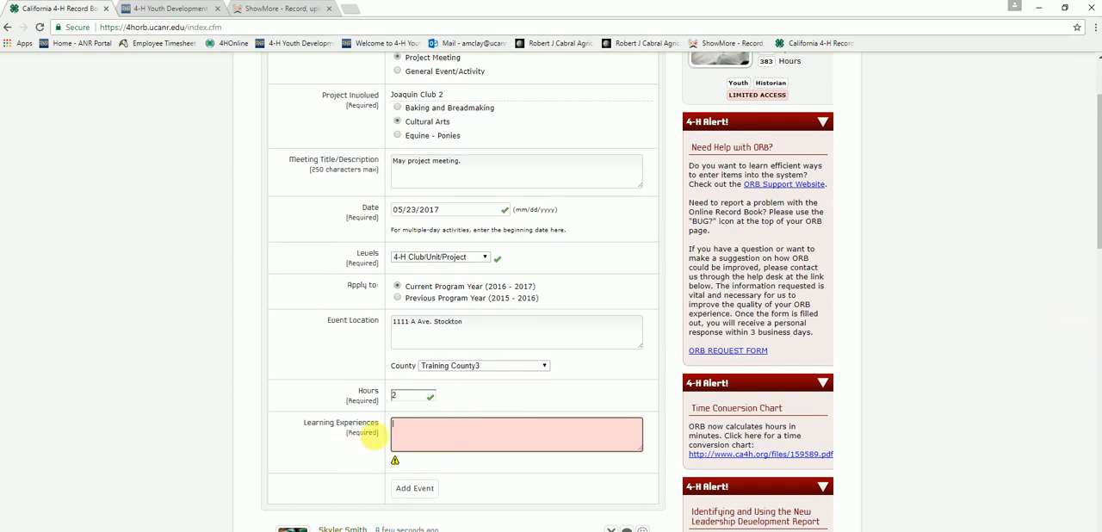
Step: Enter "We learned how to bake stuff." as the learning experience and add the project meeting event
{"action": "scroll", "coordinate": [295, 405], "scroll_direction": "up", "scroll_amount": 1}
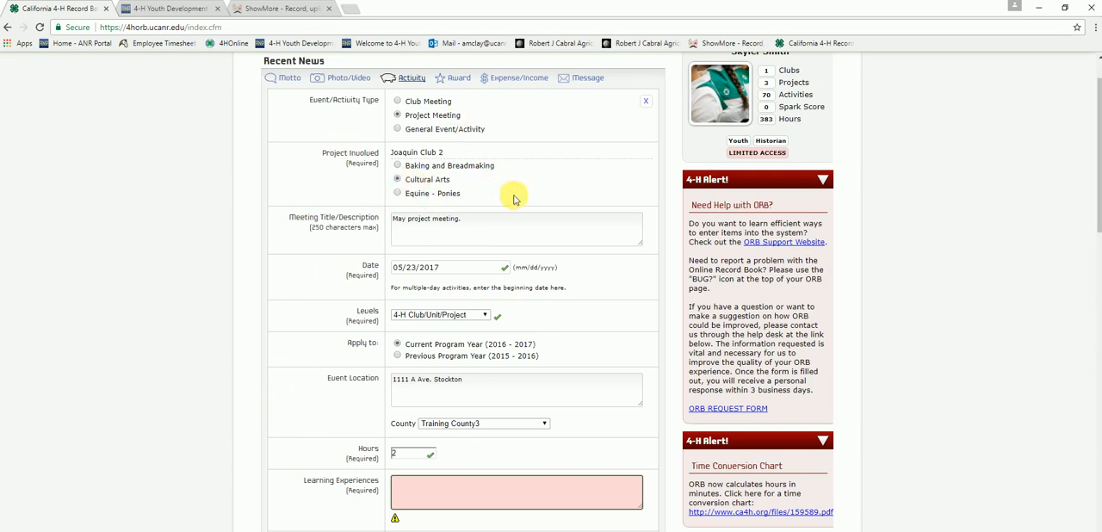
{"action": "scroll", "coordinate": [508, 172], "scroll_direction": "down", "scroll_amount": 1}
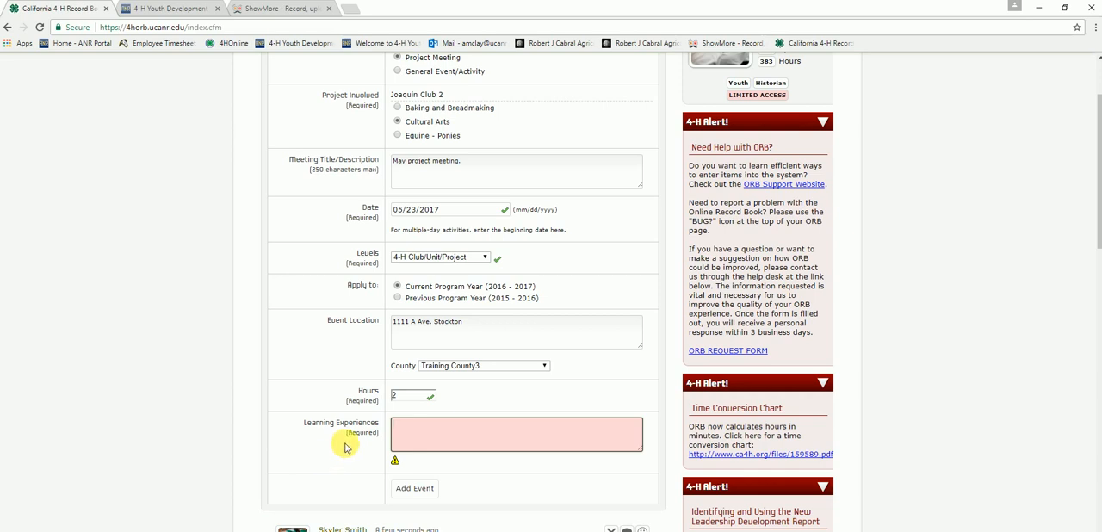
{"action": "scroll", "coordinate": [323, 292], "scroll_direction": "up", "scroll_amount": 2}
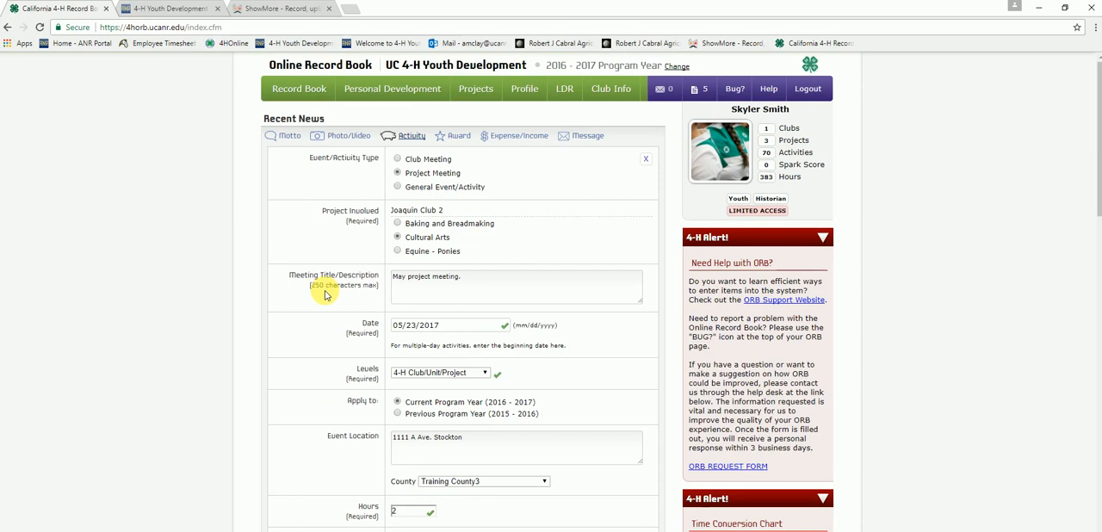
{"action": "scroll", "coordinate": [444, 200], "scroll_direction": "down", "scroll_amount": 3}
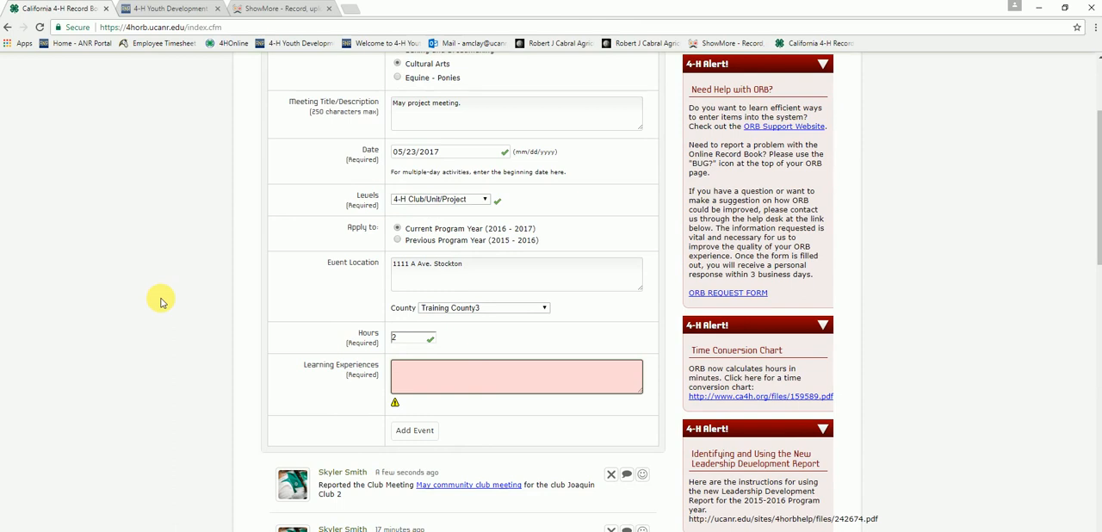
{"action": "type", "text": "We learned how to bake stuff."}
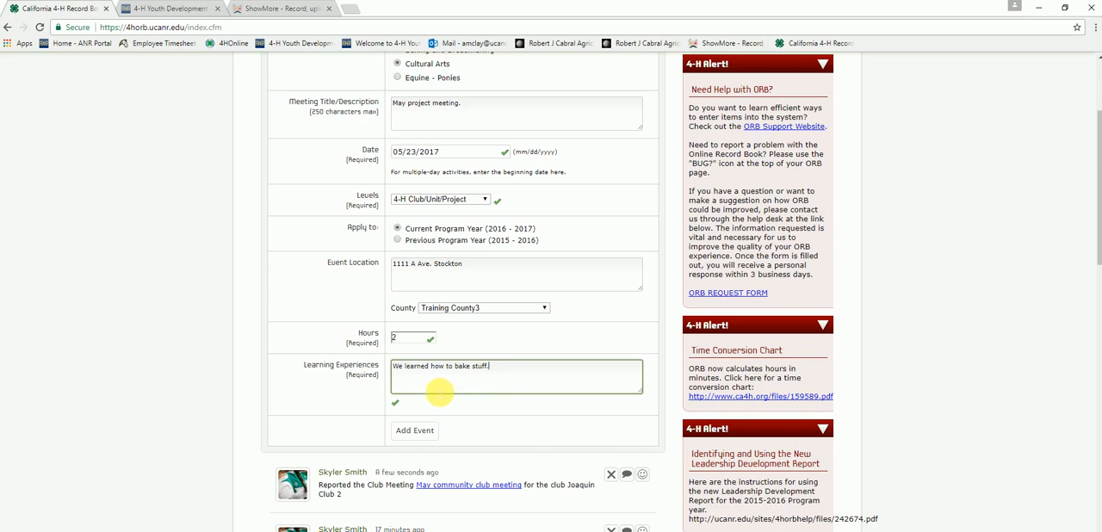
{"action": "left_click", "coordinate": [414, 431]}
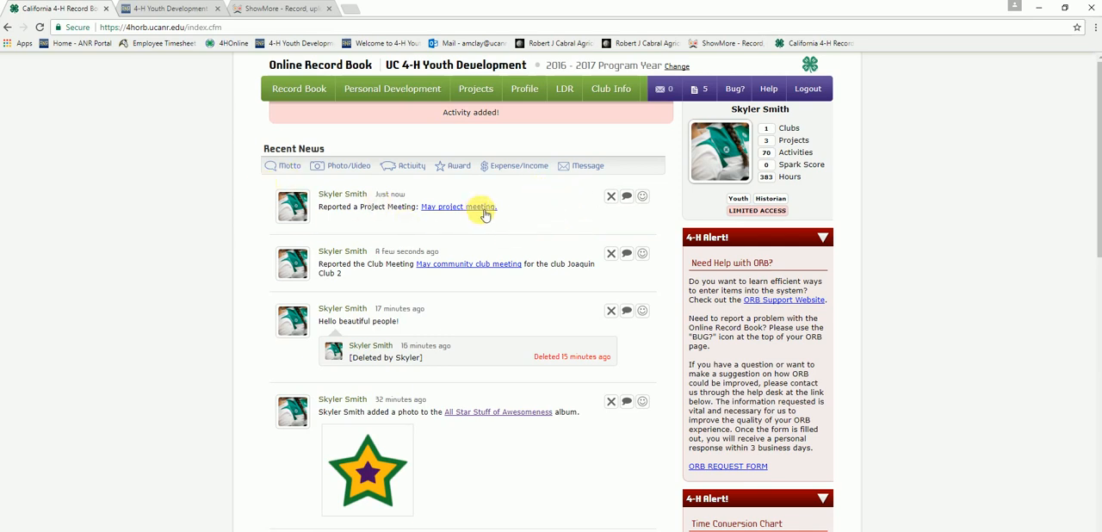
Step: Check the Project Meetings section of the Cultural Arts Annual Project Report for the added May meeting
{"action": "mouse_move", "coordinate": [491, 90]}
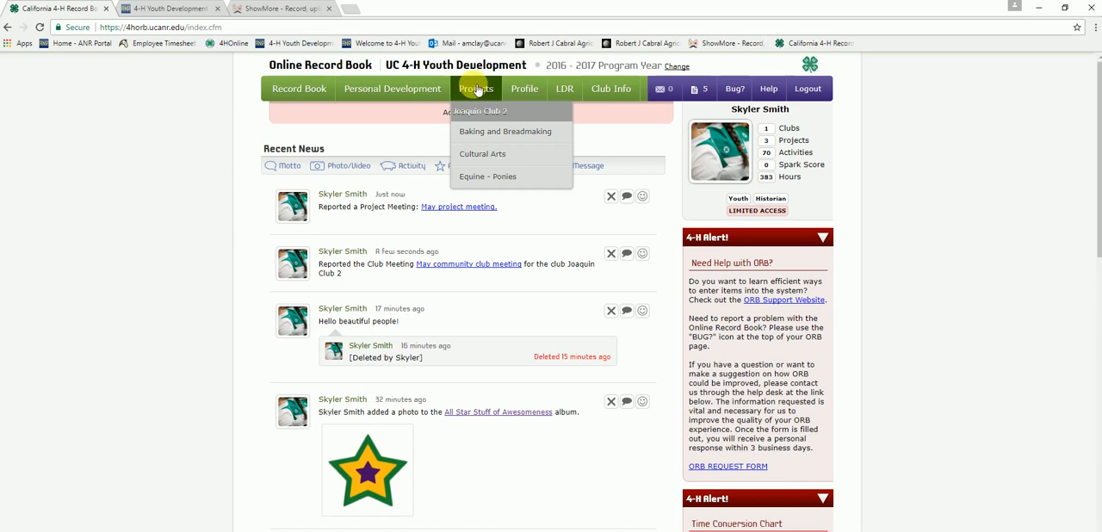
{"action": "left_click", "coordinate": [468, 158]}
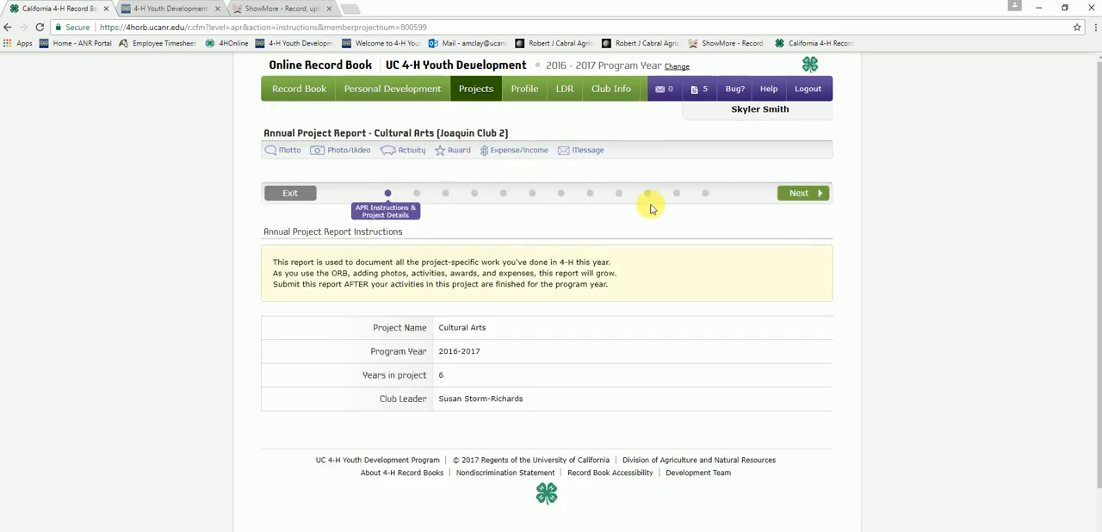
{"action": "left_click", "coordinate": [420, 196]}
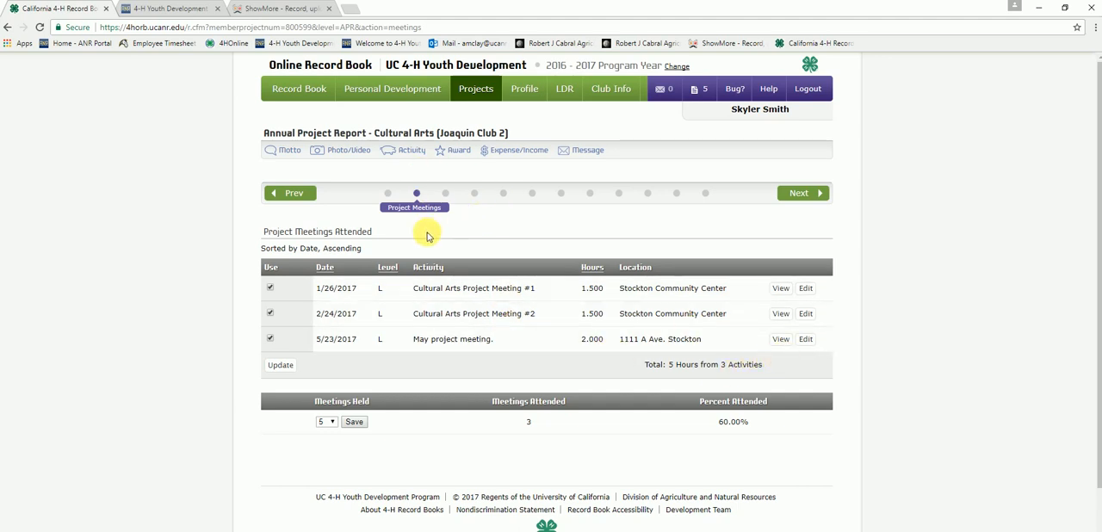
Step: Examine the project meetings attended and the learning experiences in the Cultural Arts report's Report Review and Submission section
{"action": "left_click", "coordinate": [705, 193]}
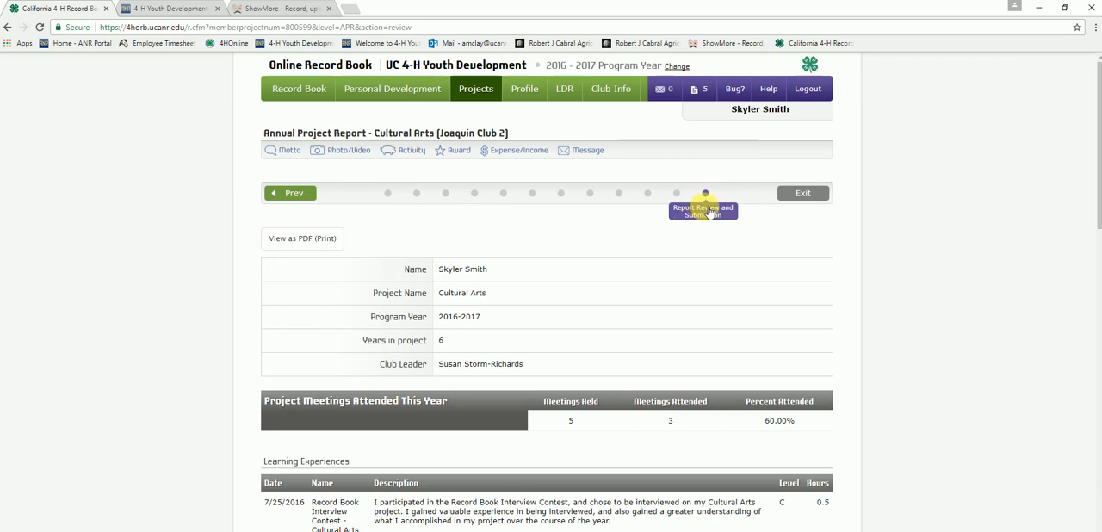
{"action": "scroll", "coordinate": [873, 357], "scroll_direction": "down", "scroll_amount": 3}
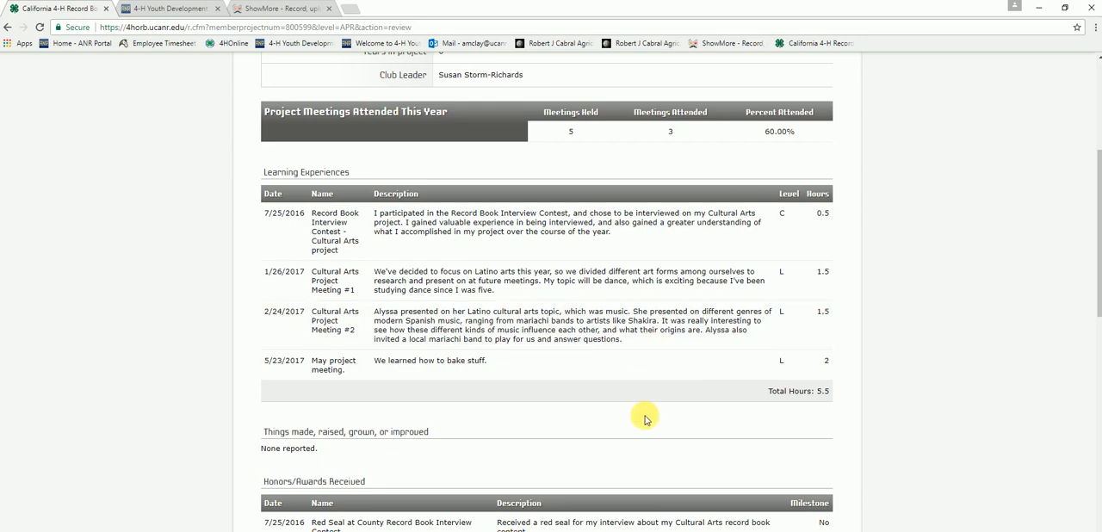
{"action": "scroll", "coordinate": [645, 419], "scroll_direction": "up", "scroll_amount": 1}
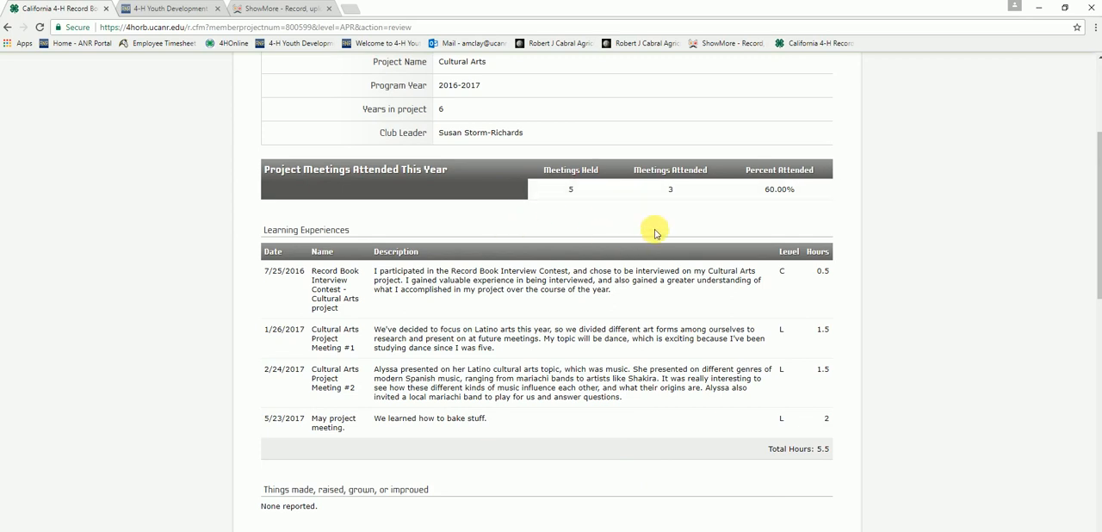
{"action": "scroll", "coordinate": [685, 241], "scroll_direction": "up", "scroll_amount": 2}
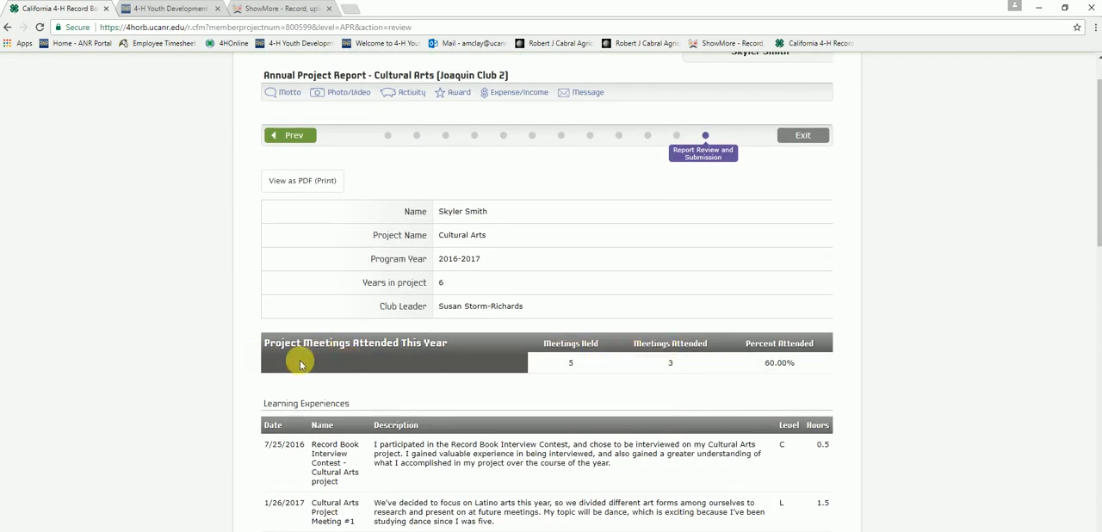
{"action": "scroll", "coordinate": [502, 351], "scroll_direction": "down", "scroll_amount": 1}
{"action": "scroll", "coordinate": [501, 351], "scroll_direction": "down", "scroll_amount": 1}
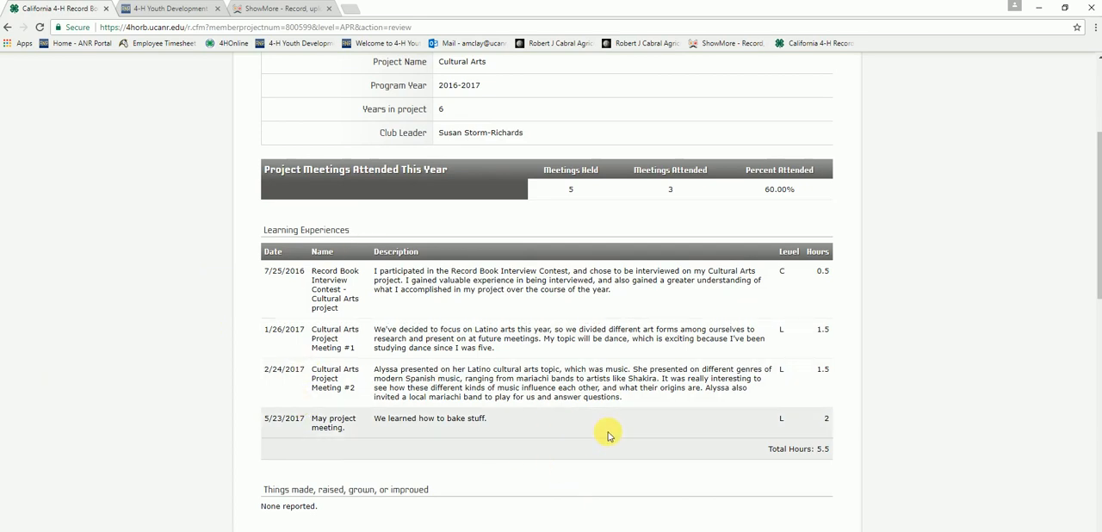
{"action": "scroll", "coordinate": [614, 437], "scroll_direction": "up", "scroll_amount": 3}
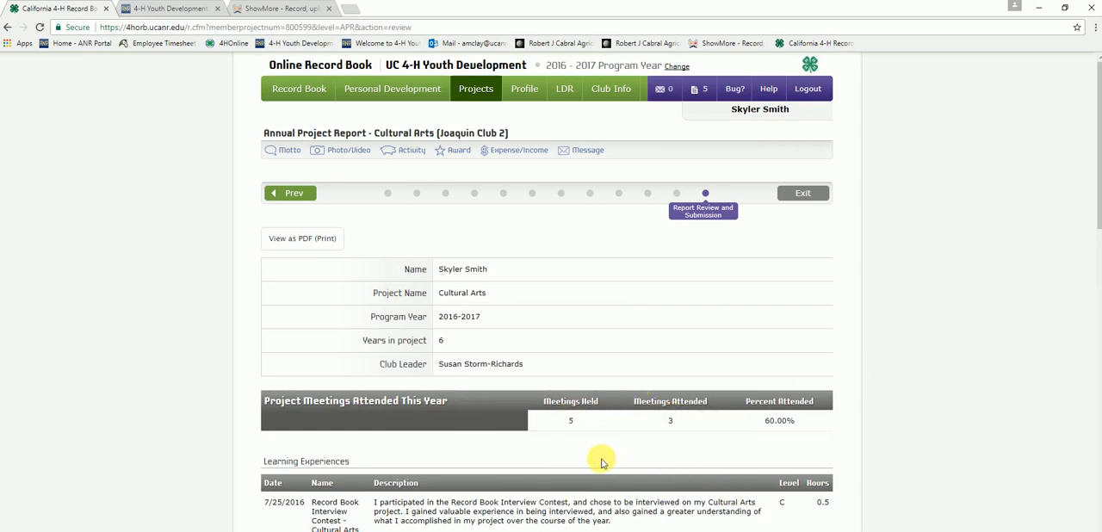
{"action": "left_click", "coordinate": [416, 151]}
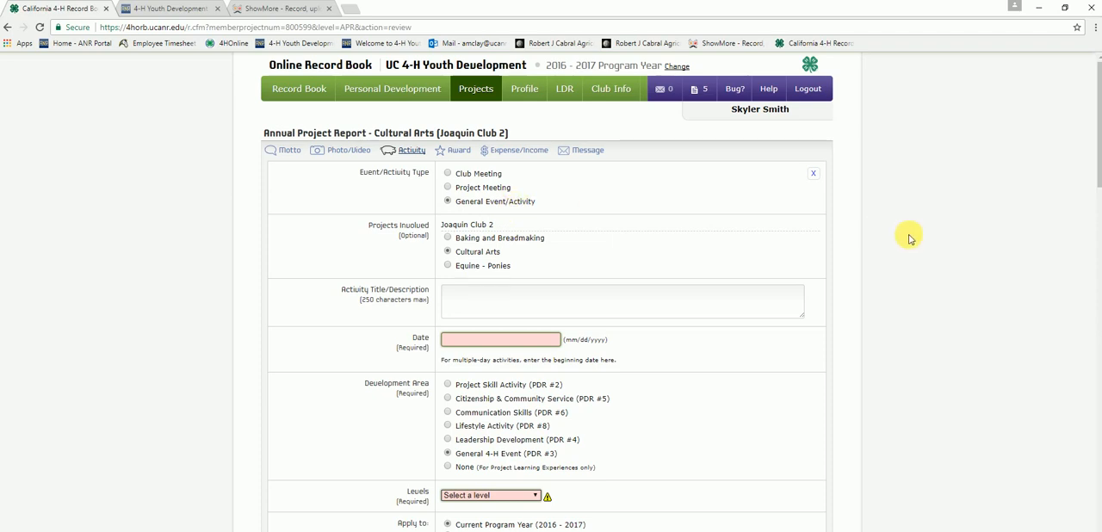
{"action": "scroll", "coordinate": [910, 239], "scroll_direction": "down", "scroll_amount": 1}
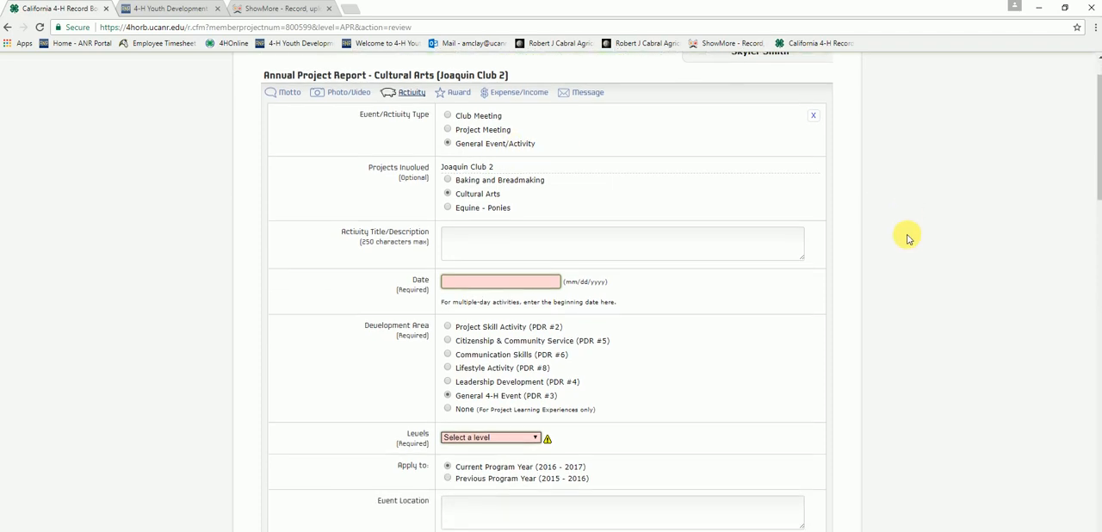
{"action": "scroll", "coordinate": [911, 238], "scroll_direction": "up", "scroll_amount": 1}
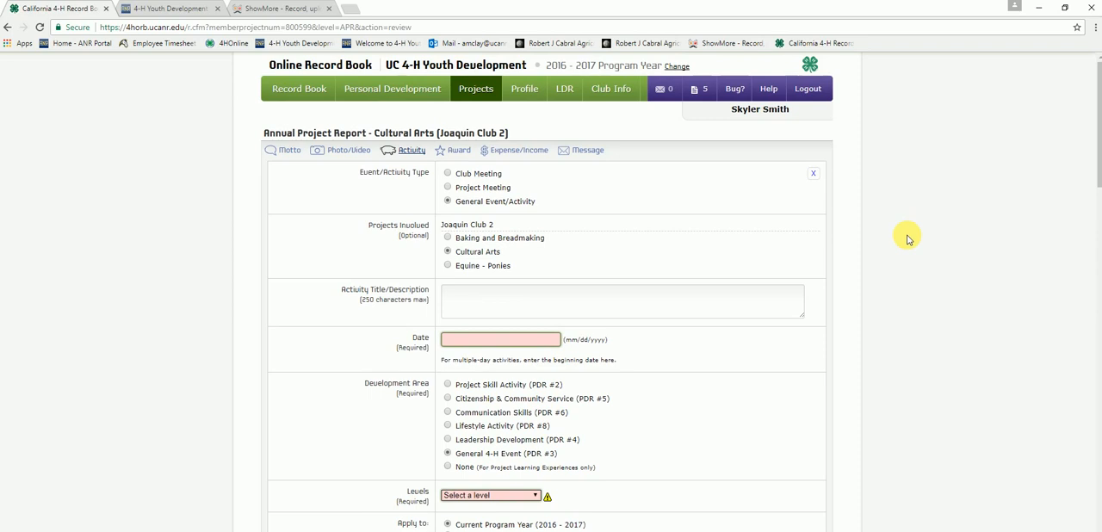
{"action": "left_click", "coordinate": [448, 253]}
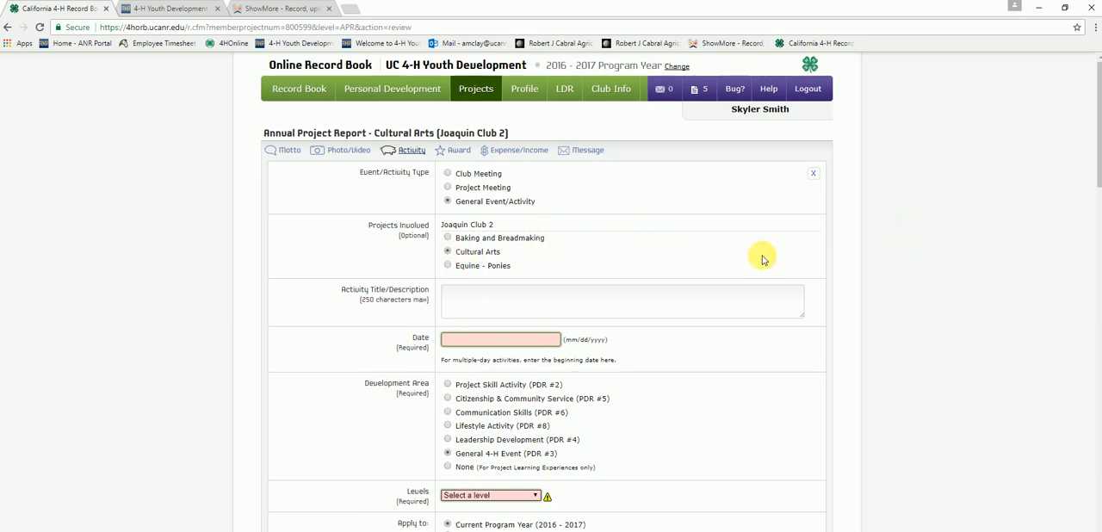
Step: From the home page, start a General Event/Activity entry for the Equine - Ponies project titled "Horse Achievement Day"
{"action": "mouse_move", "coordinate": [357, 95]}
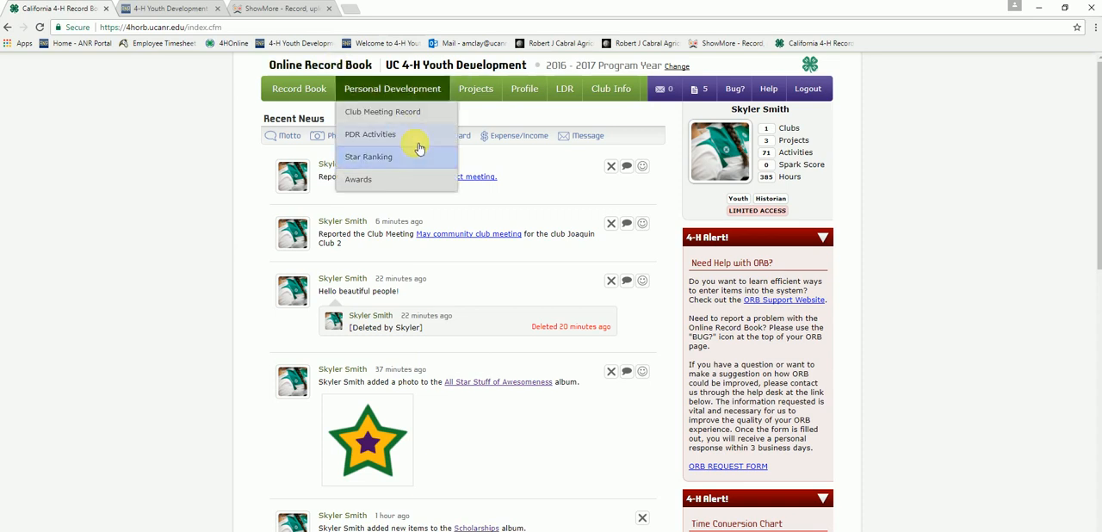
{"action": "left_click", "coordinate": [414, 141]}
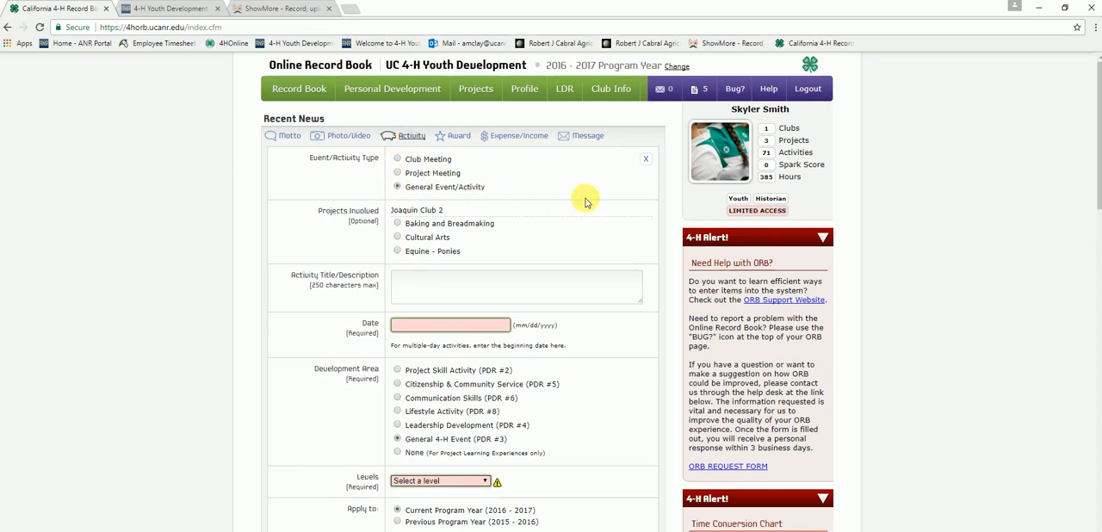
{"action": "scroll", "coordinate": [583, 199], "scroll_direction": "down", "scroll_amount": 1}
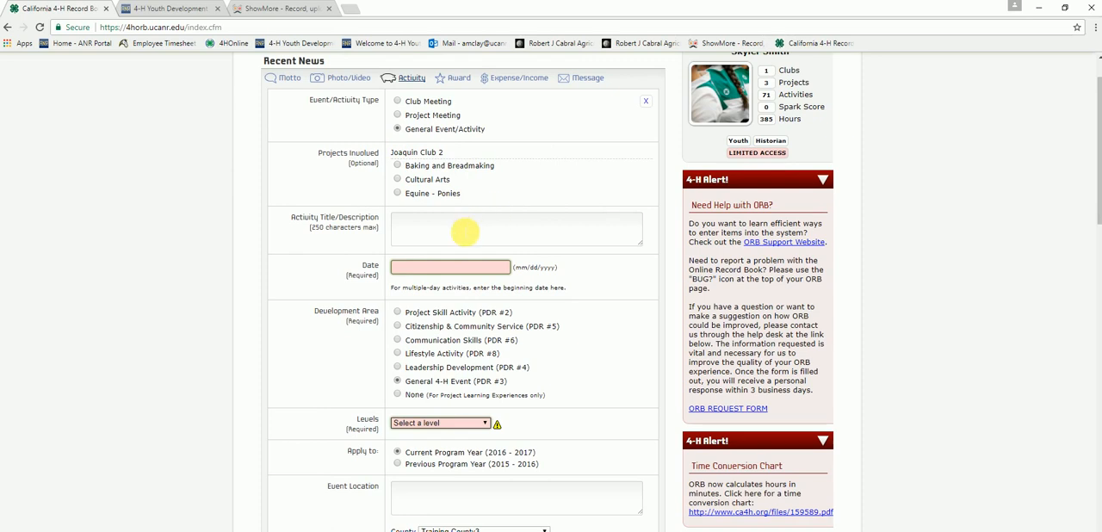
{"action": "left_click", "coordinate": [397, 194]}
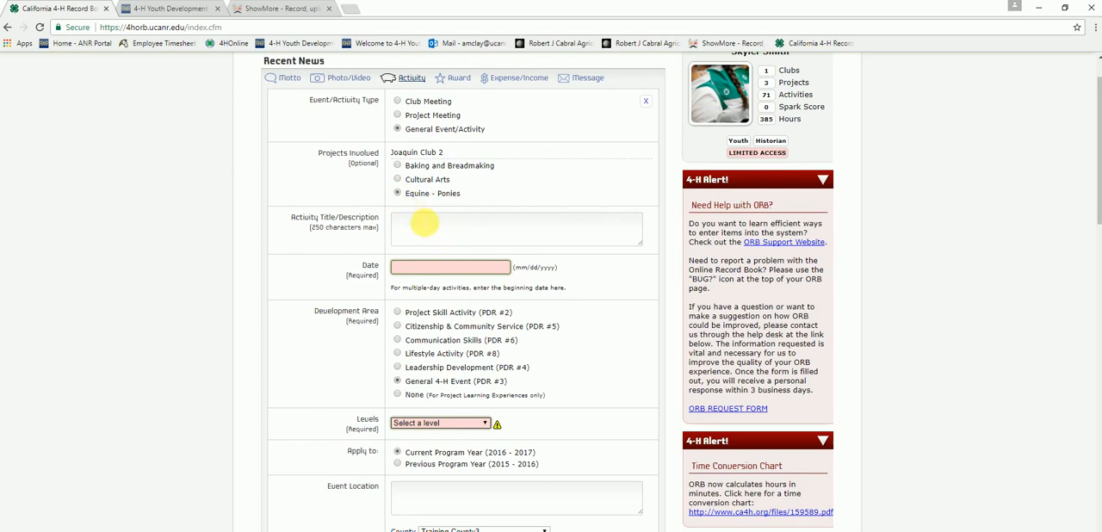
{"action": "left_click", "coordinate": [429, 218]}
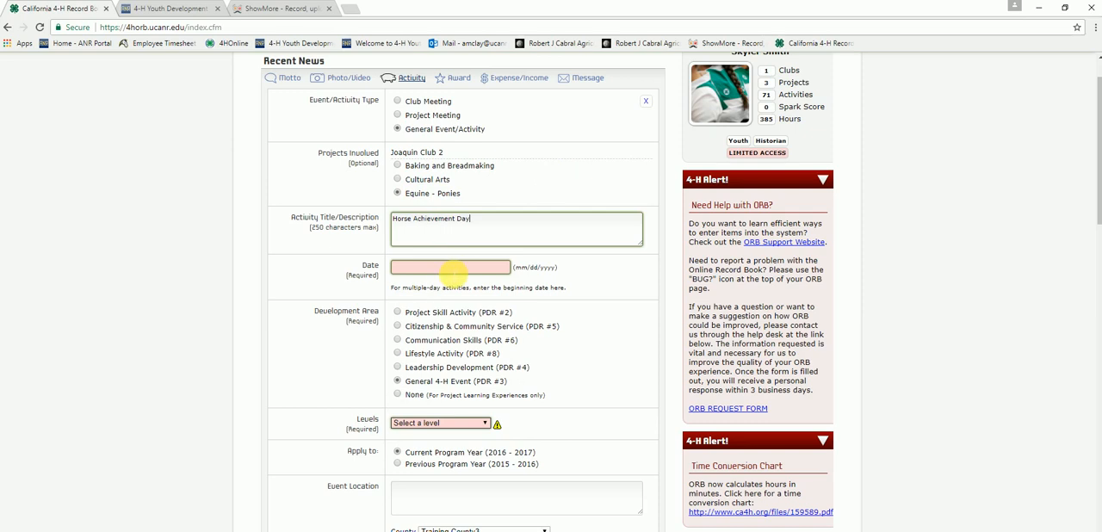
Step: Date the Horse Achievement Day activity 06/28/2017 and set its development area to General 4-H Event (PDR #3)
{"action": "left_click", "coordinate": [452, 268]}
{"action": "left_click", "coordinate": [401, 288]}
{"action": "left_click", "coordinate": [401, 289]}
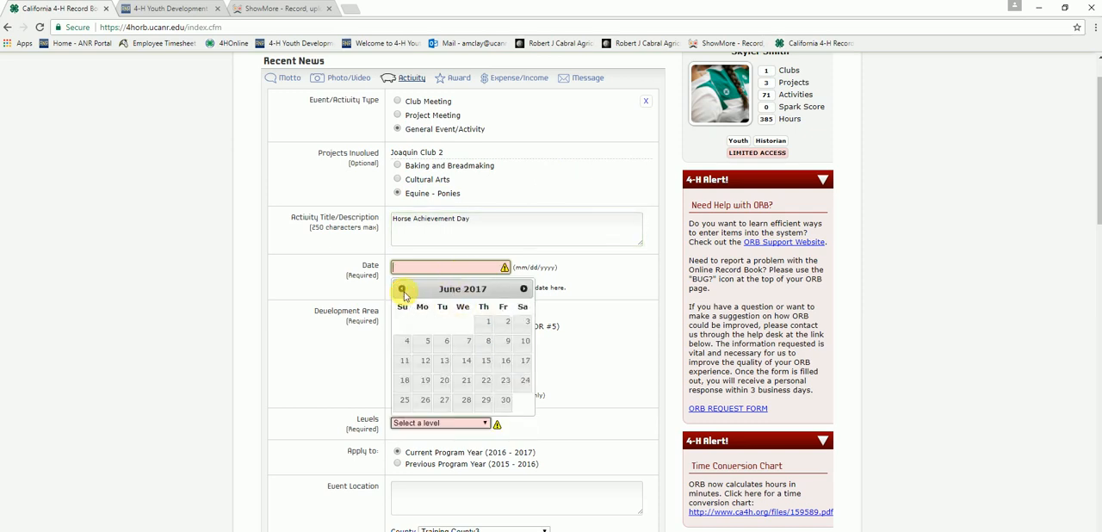
{"action": "left_click", "coordinate": [466, 405]}
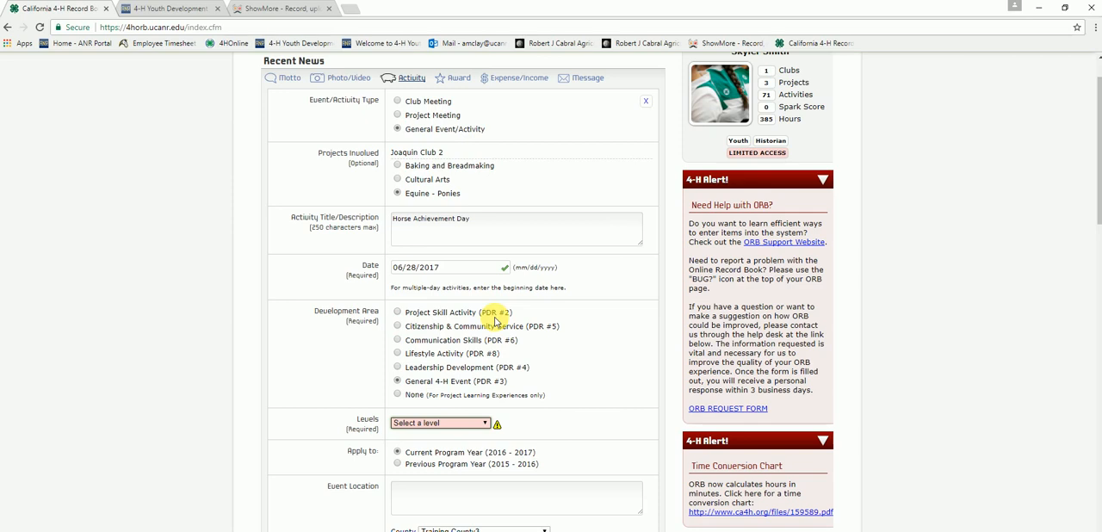
{"action": "left_click", "coordinate": [397, 314]}
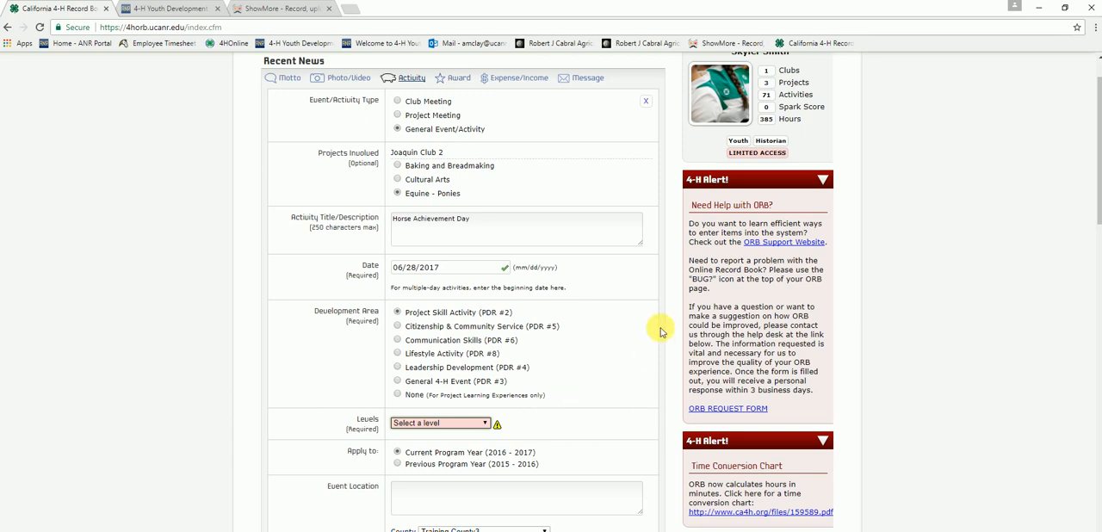
{"action": "left_click", "coordinate": [399, 381]}
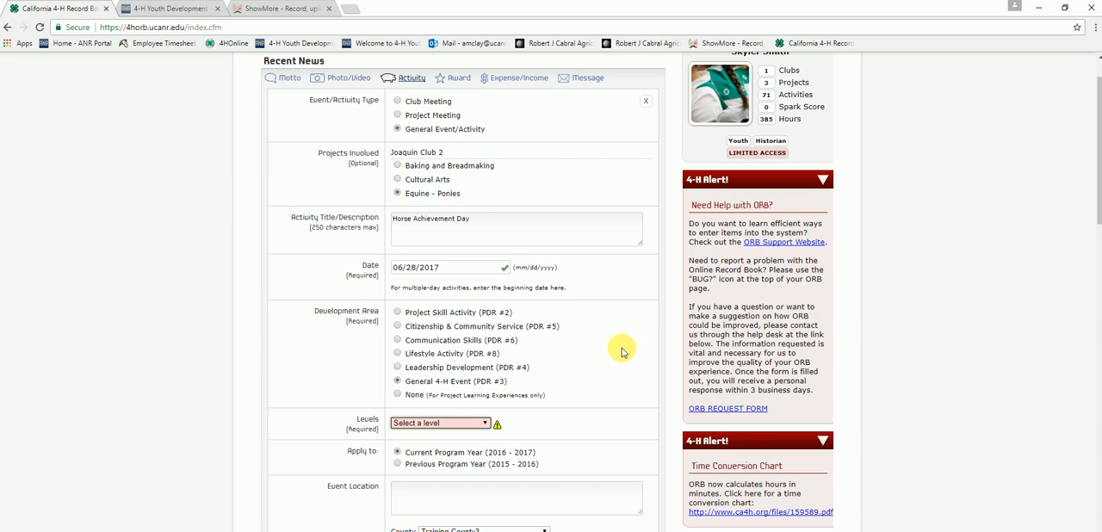
Step: Enter Hearts Desire Ranch as the event location and set the hours to 5
{"action": "scroll", "coordinate": [620, 347], "scroll_direction": "down", "scroll_amount": 3}
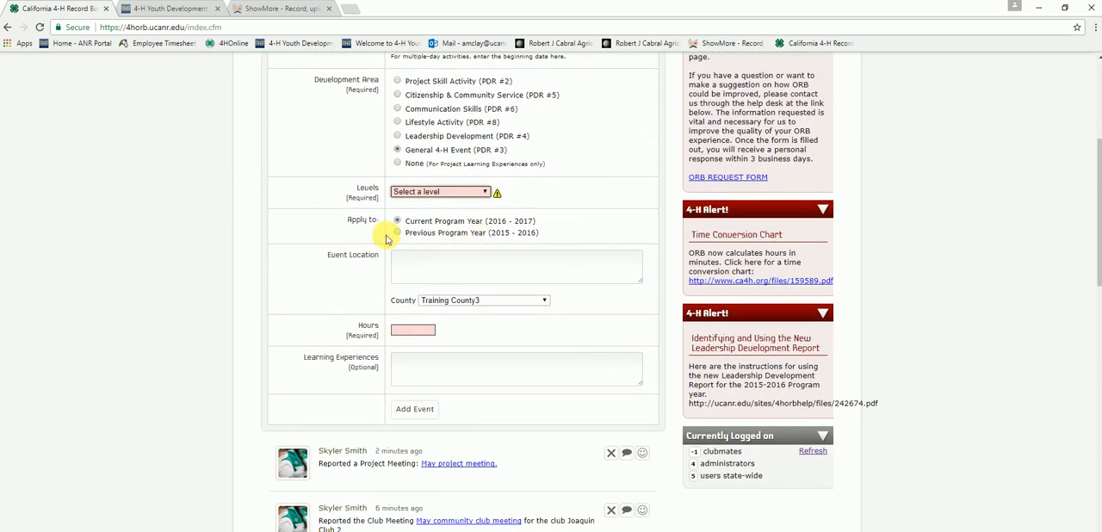
{"action": "left_click", "coordinate": [461, 266]}
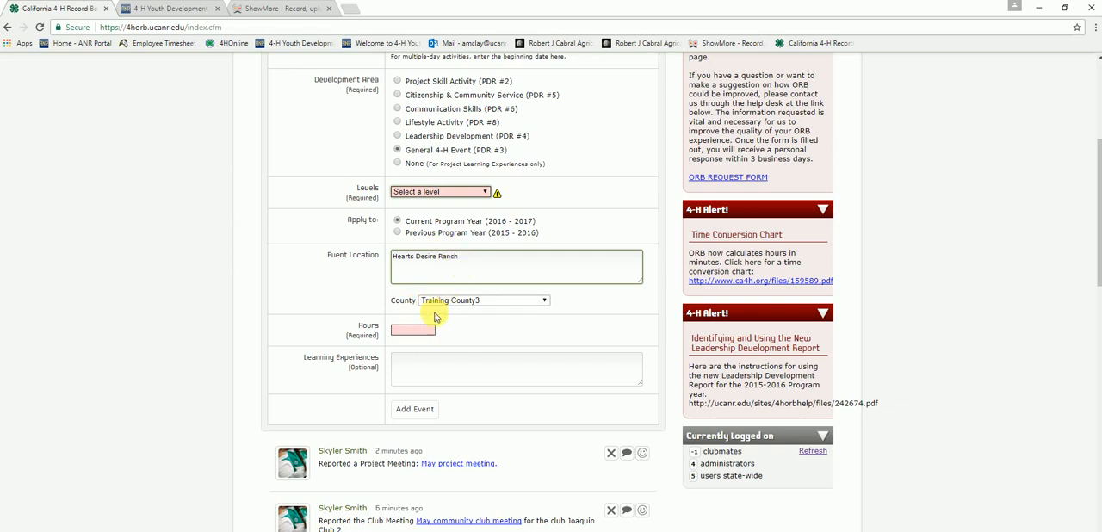
{"action": "left_click", "coordinate": [413, 332]}
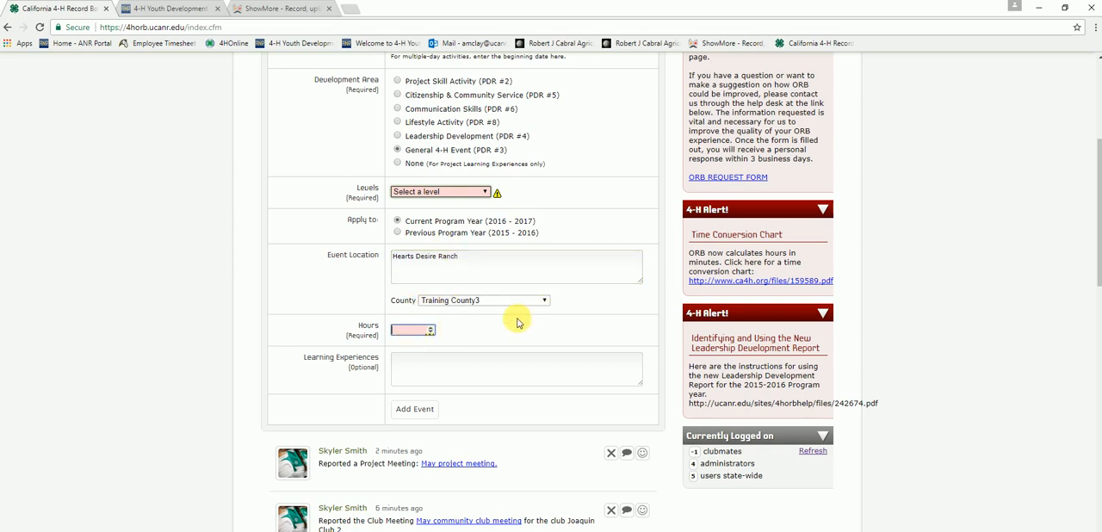
{"action": "type", "text": "5"}
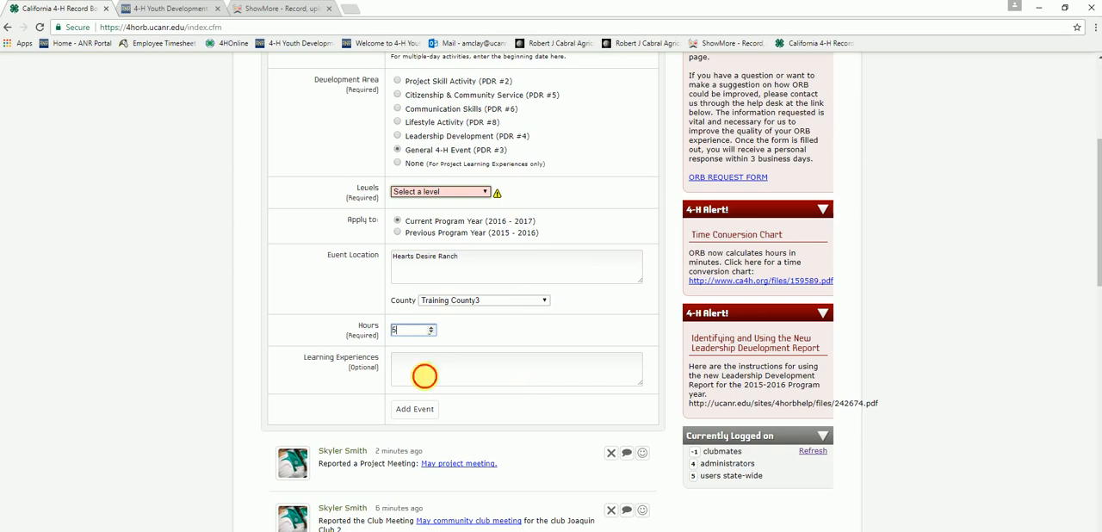
Step: Enter "I demonstrated horse stuff." as the learning experience for the horse event
{"action": "left_click", "coordinate": [422, 376]}
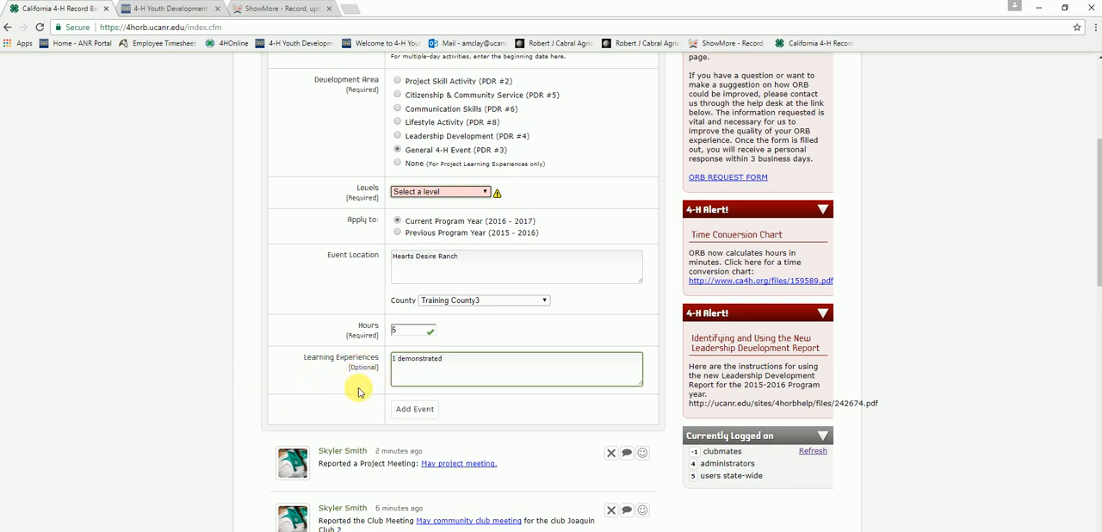
{"action": "scroll", "coordinate": [358, 392], "scroll_direction": "up", "scroll_amount": 3}
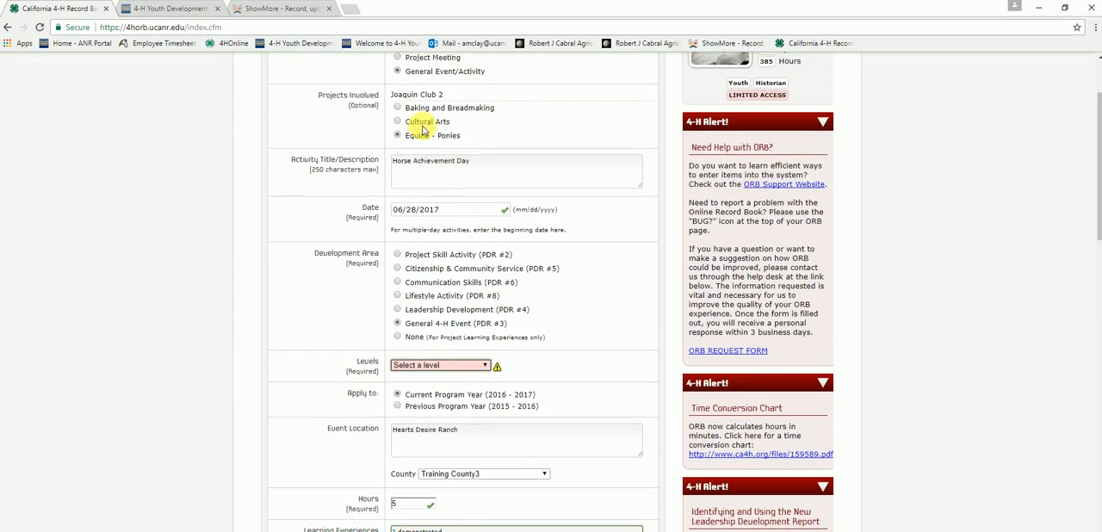
{"action": "scroll", "coordinate": [326, 239], "scroll_direction": "down", "scroll_amount": 1}
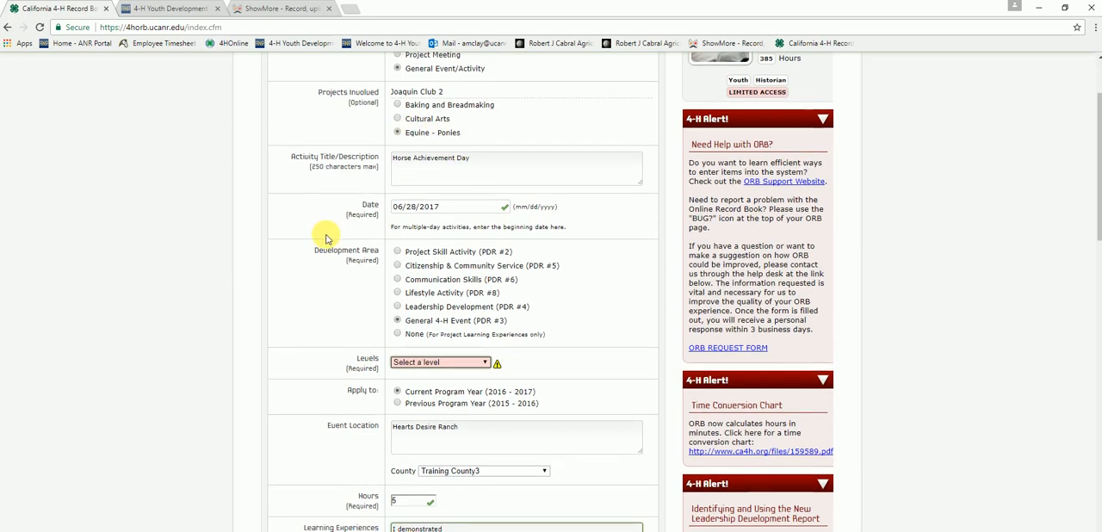
{"action": "scroll", "coordinate": [325, 239], "scroll_direction": "down", "scroll_amount": 3}
{"action": "scroll", "coordinate": [462, 373], "scroll_direction": "up", "scroll_amount": 1}
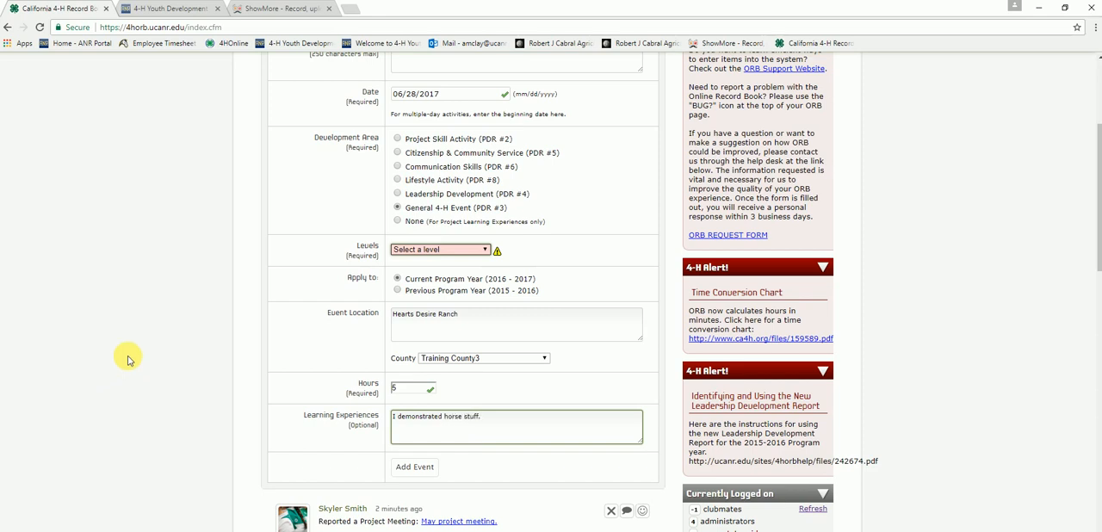
Step: Set the activity's level to 4-H County/Area/District and add the event
{"action": "left_click", "coordinate": [426, 470]}
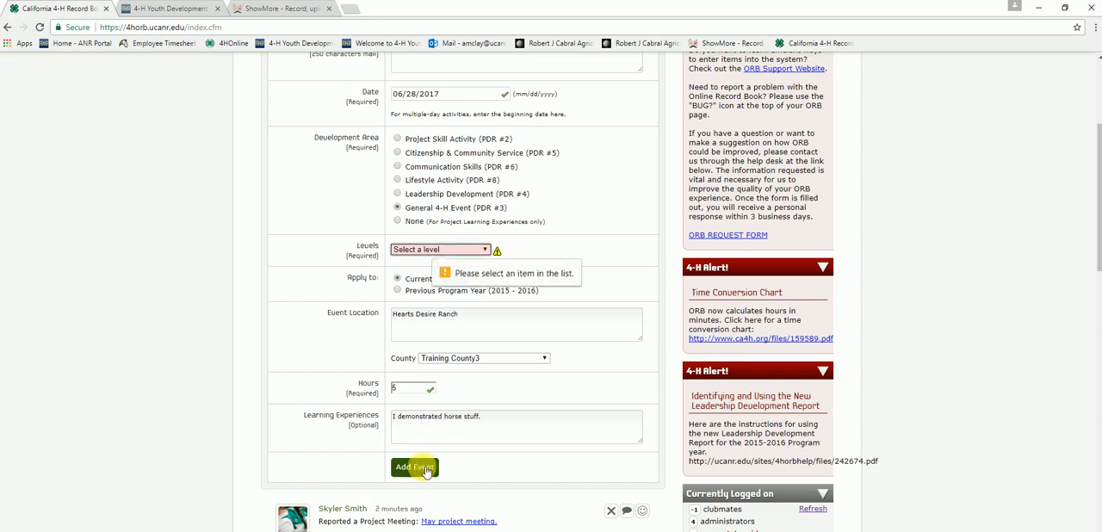
{"action": "left_click", "coordinate": [446, 249]}
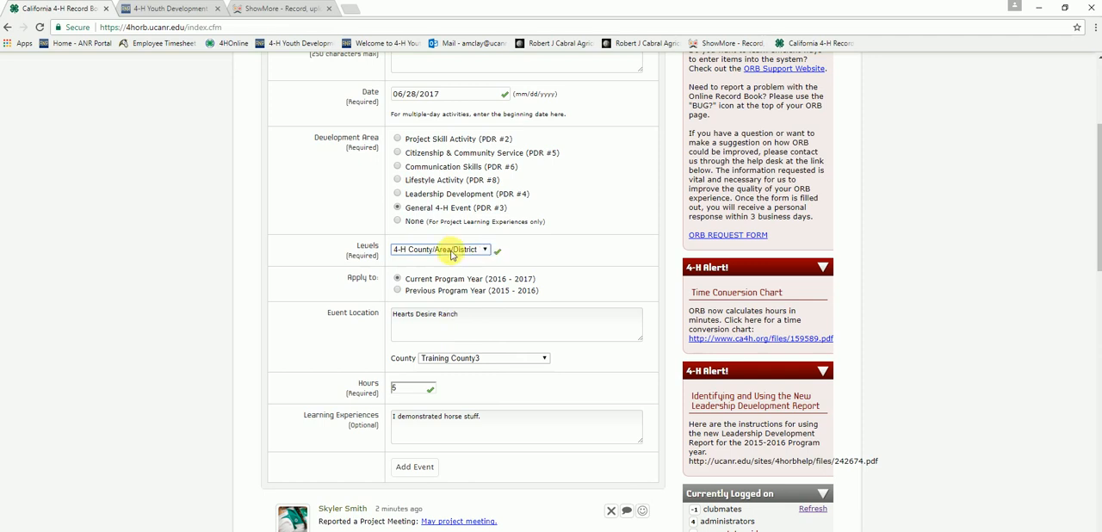
{"action": "left_click", "coordinate": [415, 467]}
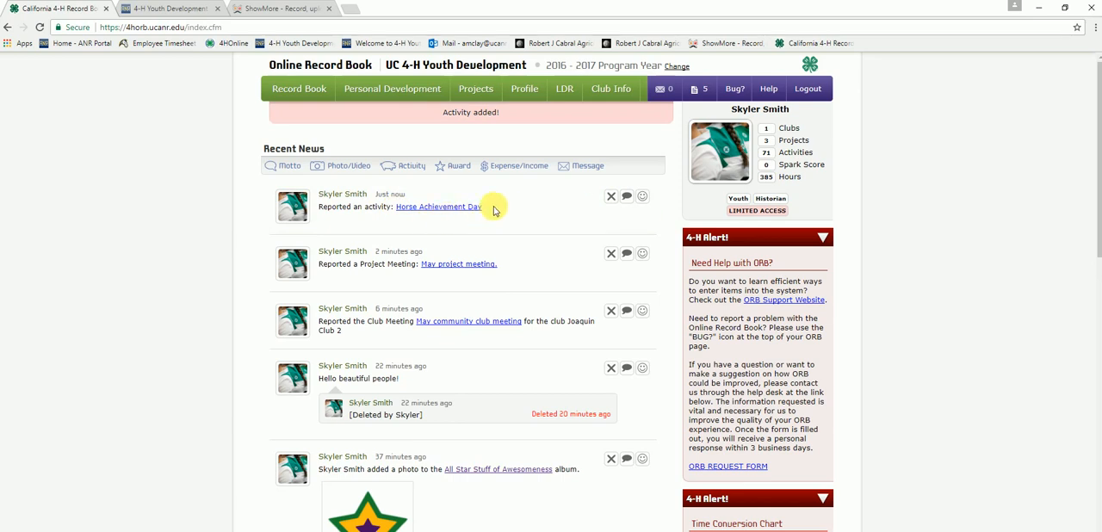
Step: Check the Events Attended section of the Personal Development Report for the Horse Achievement Day entry
{"action": "mouse_move", "coordinate": [399, 89]}
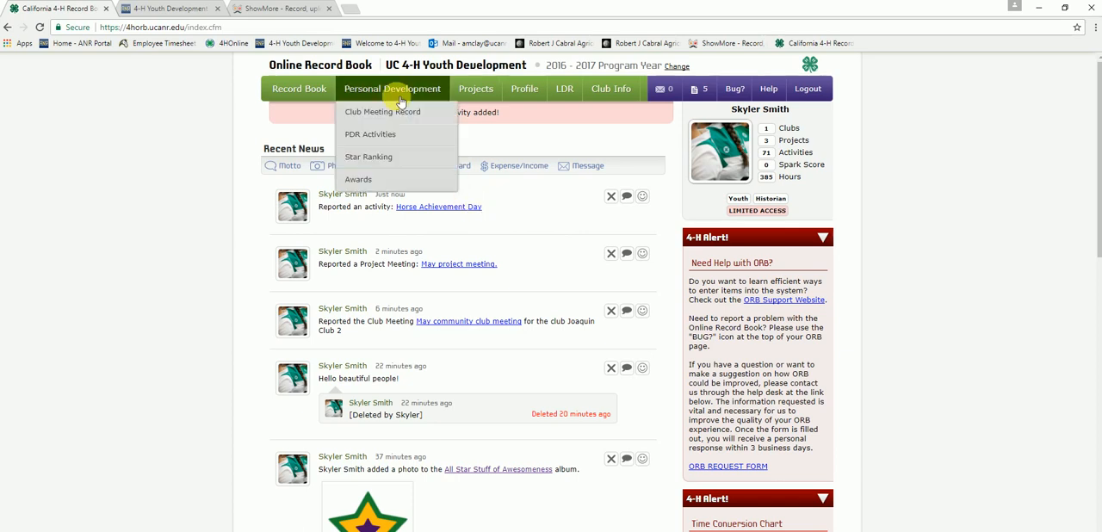
{"action": "mouse_move", "coordinate": [479, 95]}
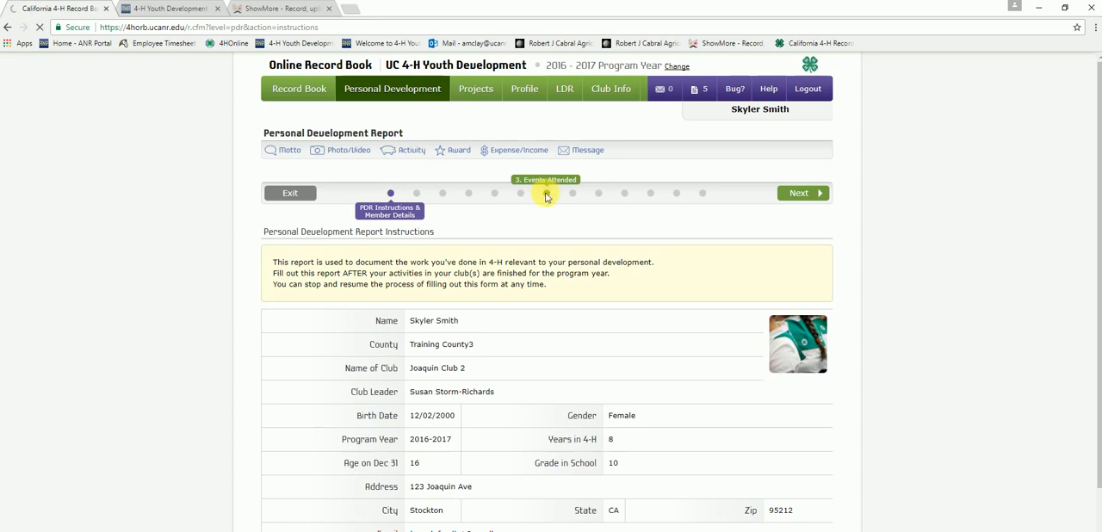
{"action": "scroll", "coordinate": [1020, 327], "scroll_direction": "down", "scroll_amount": 3}
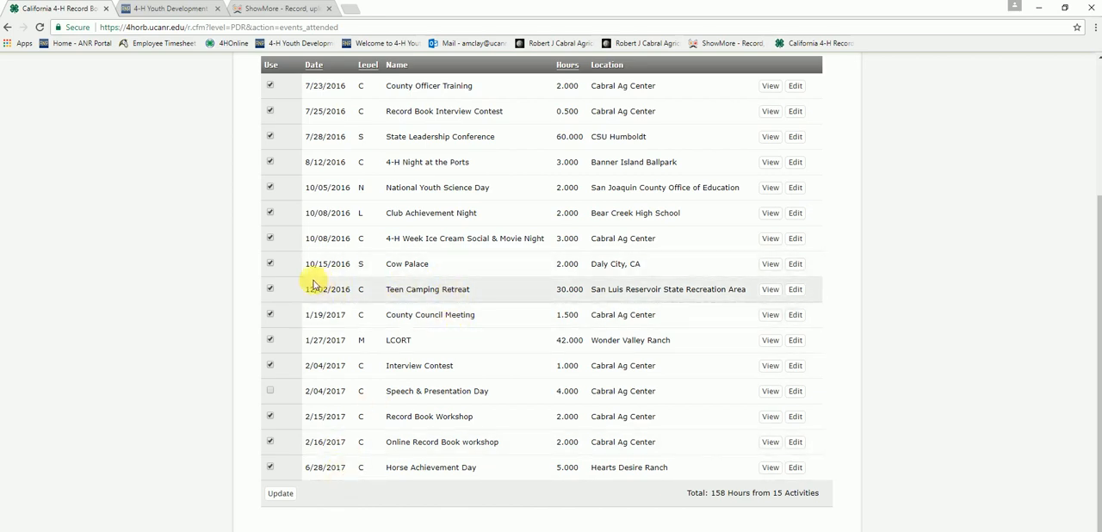
{"action": "scroll", "coordinate": [856, 474], "scroll_direction": "up", "scroll_amount": 1}
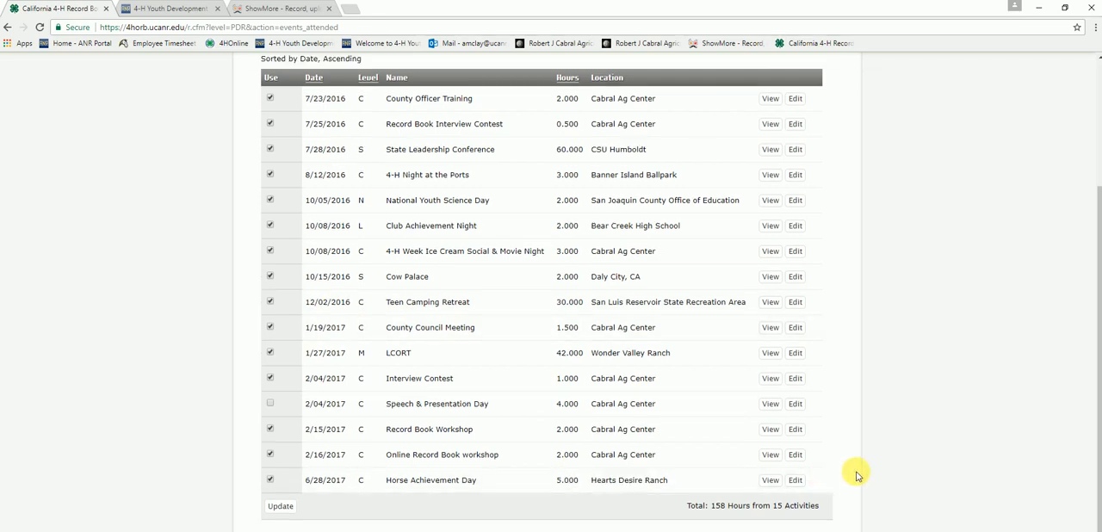
{"action": "scroll", "coordinate": [855, 471], "scroll_direction": "up", "scroll_amount": 2}
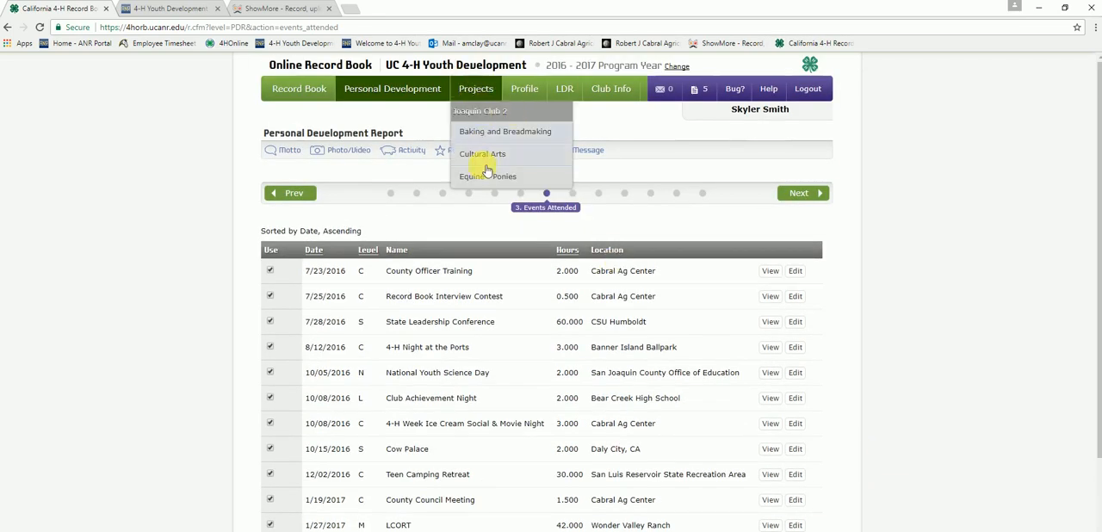
Step: Check the Learning Experiences section of the Equine - Ponies Annual Project Report for the Horse Achievement Day entry
{"action": "left_click", "coordinate": [485, 176]}
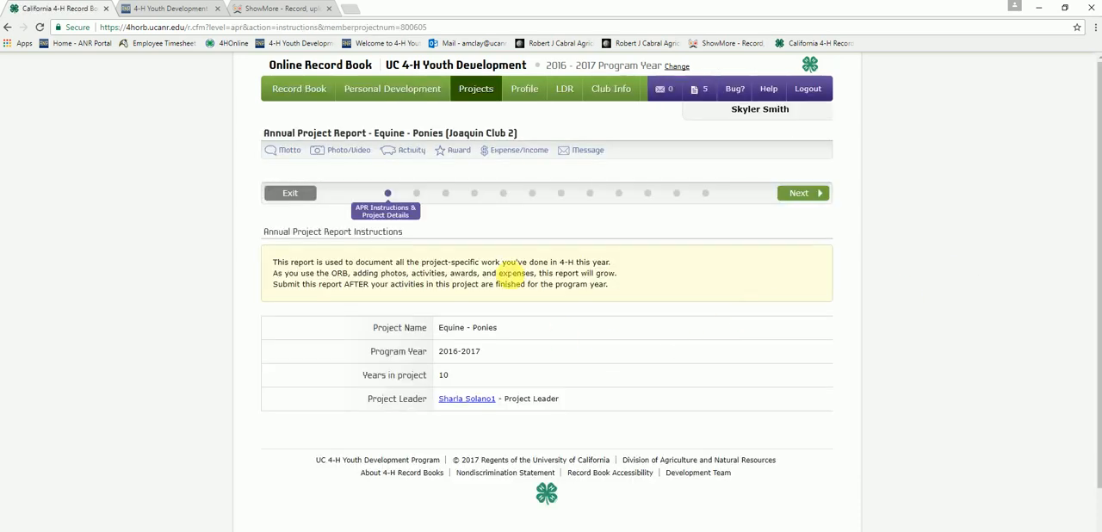
{"action": "left_click", "coordinate": [445, 195]}
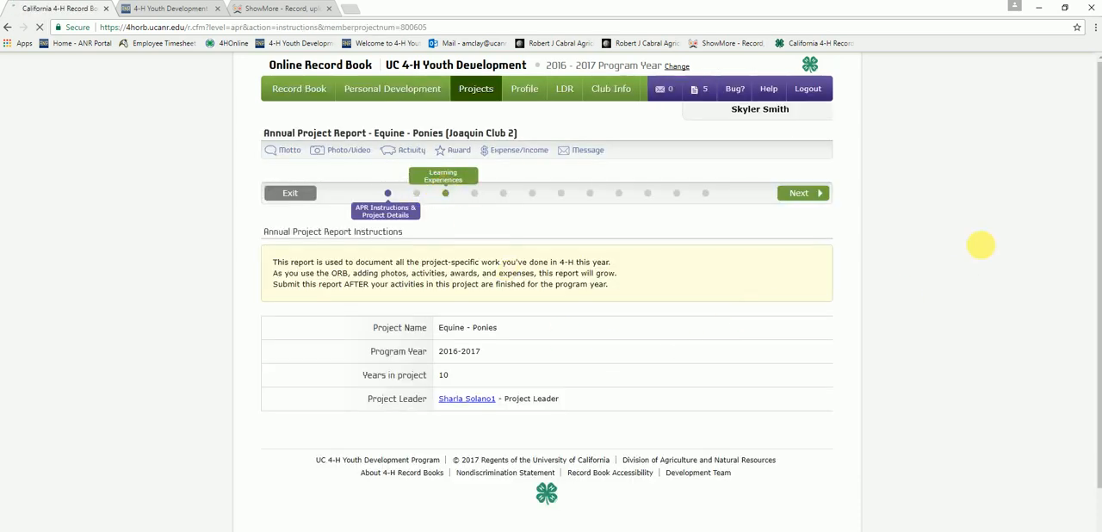
{"action": "scroll", "coordinate": [1011, 357], "scroll_direction": "down", "scroll_amount": 2}
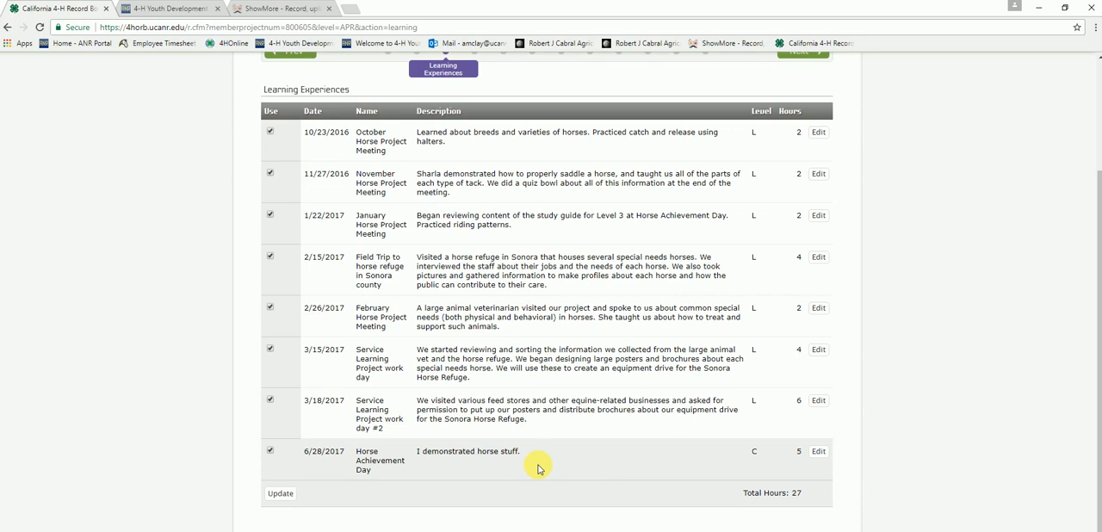
{"action": "scroll", "coordinate": [520, 500], "scroll_direction": "up", "scroll_amount": 2}
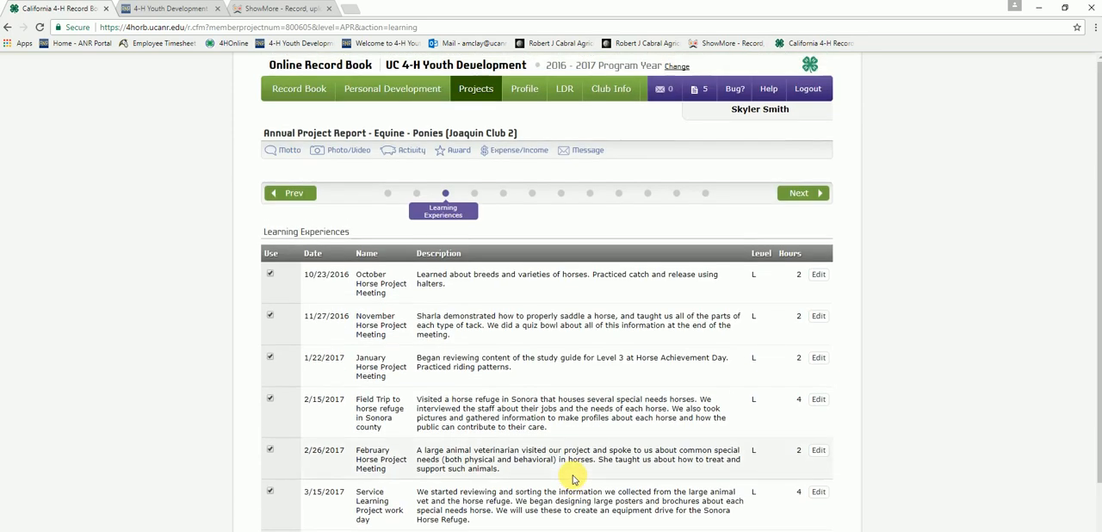